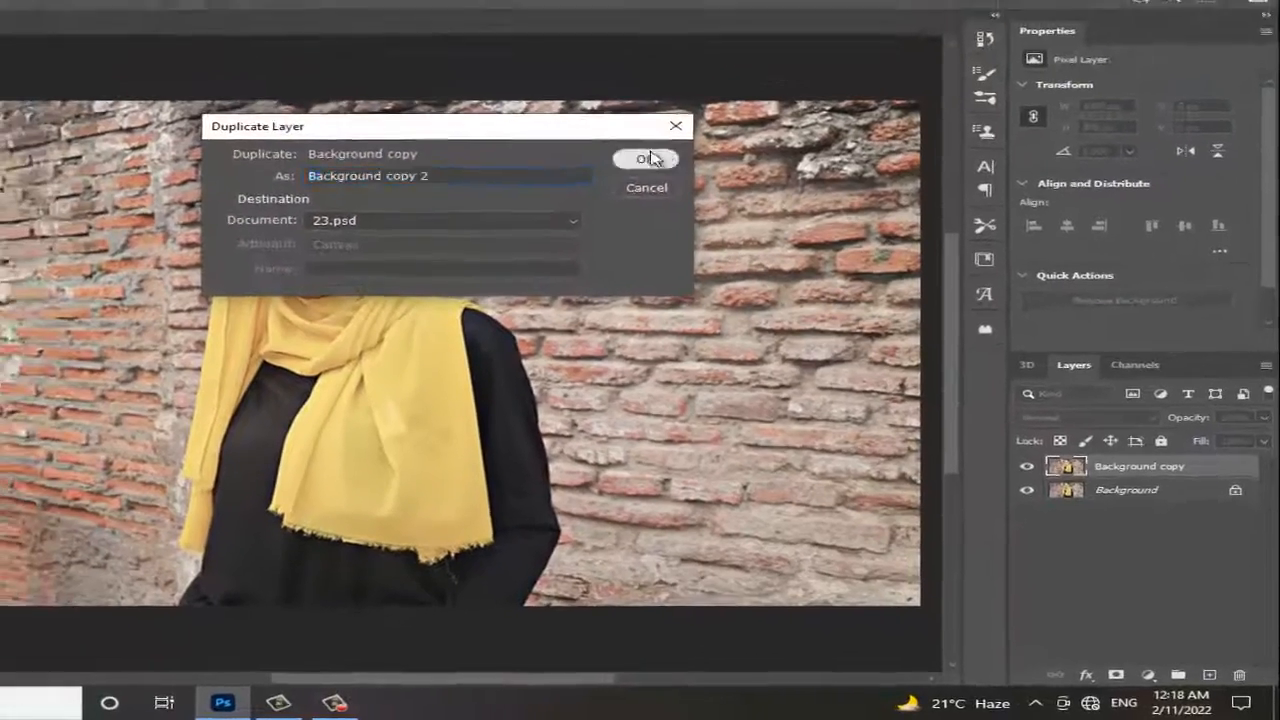
- Duplicate the Background copy layer as Background copy 2 and select the woman automatically with Select Subject
left_click(589, 93)
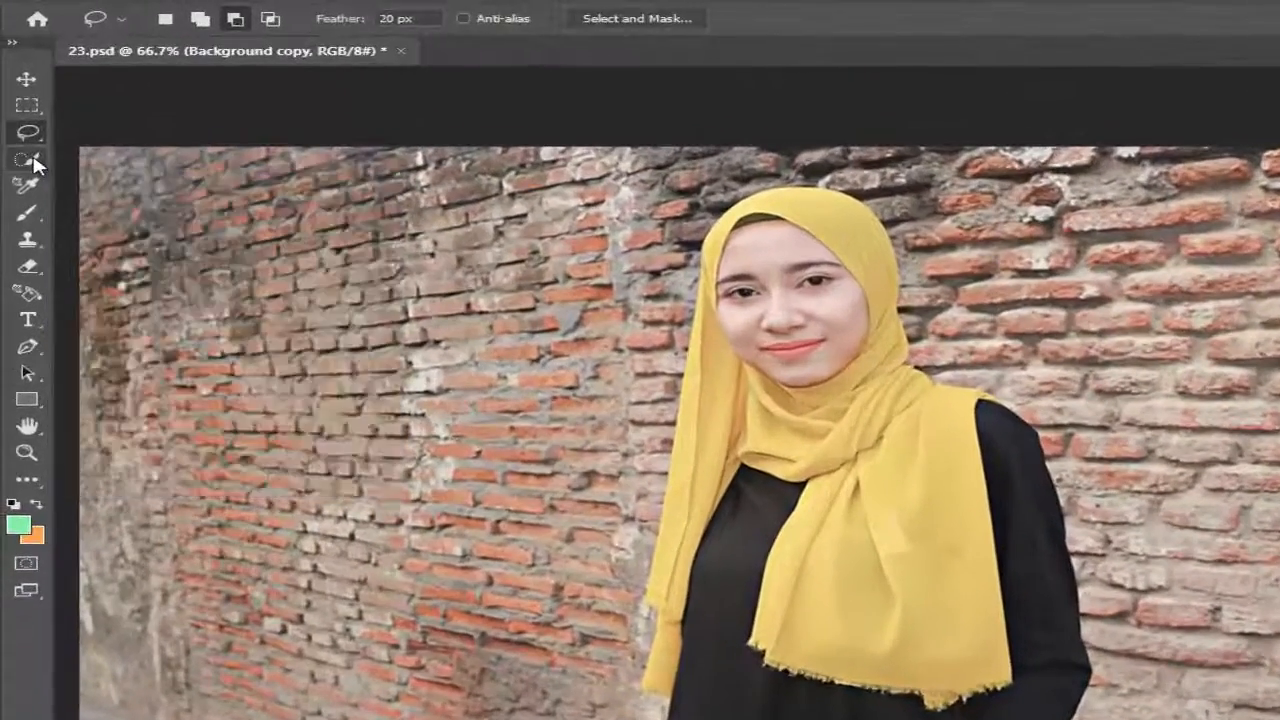
left_click(28, 160)
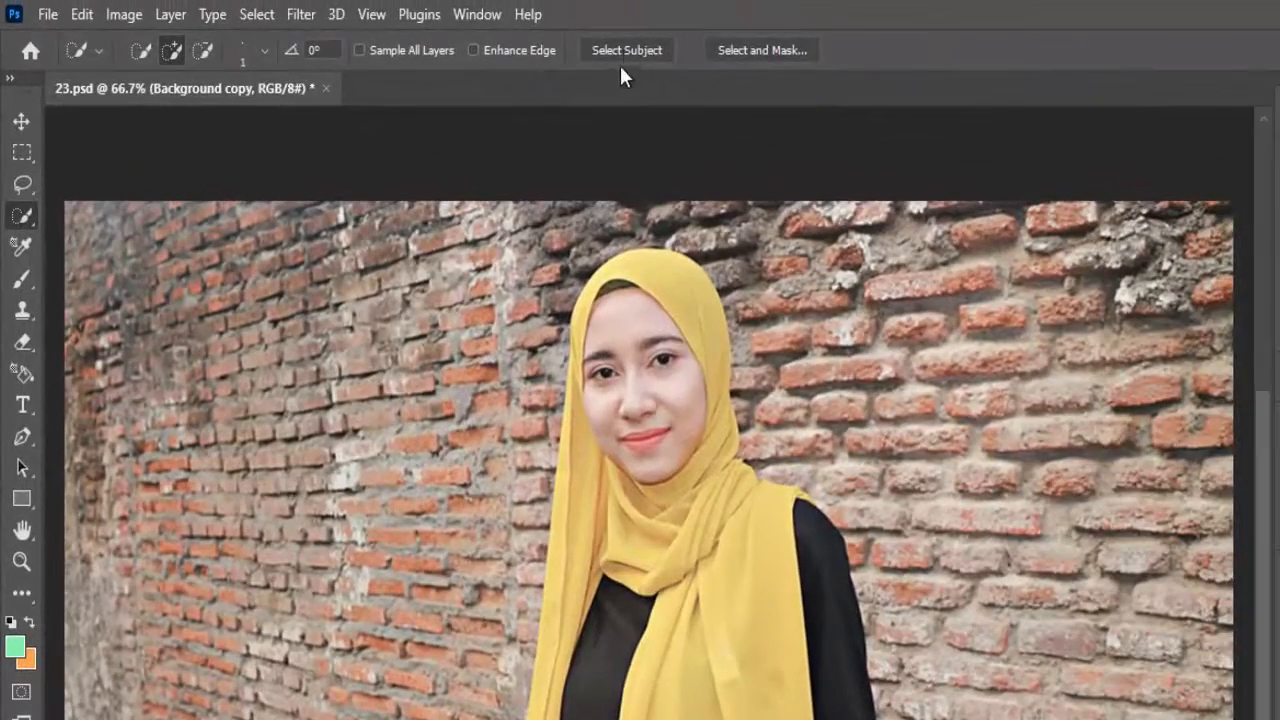
left_click(624, 50)
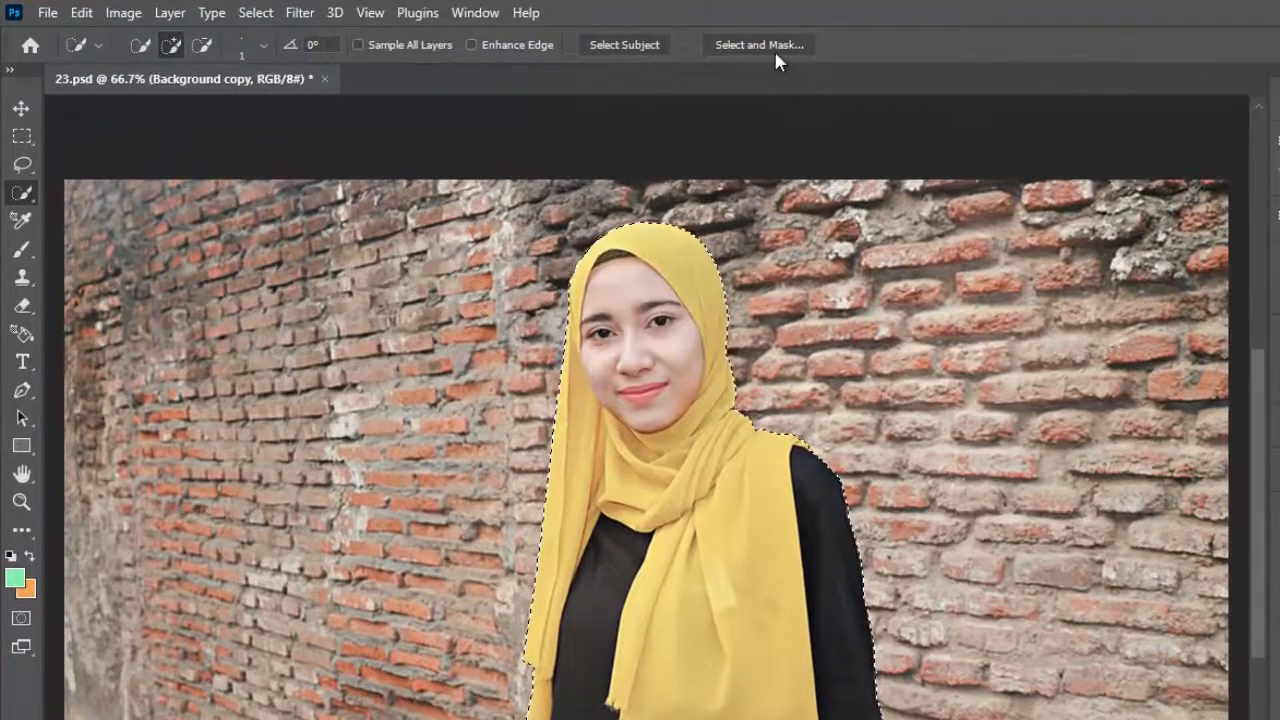
- Output the woman's selection through Select and Mask with Decontaminate Colors enabled, as a new layer with layer mask
left_click(772, 42)
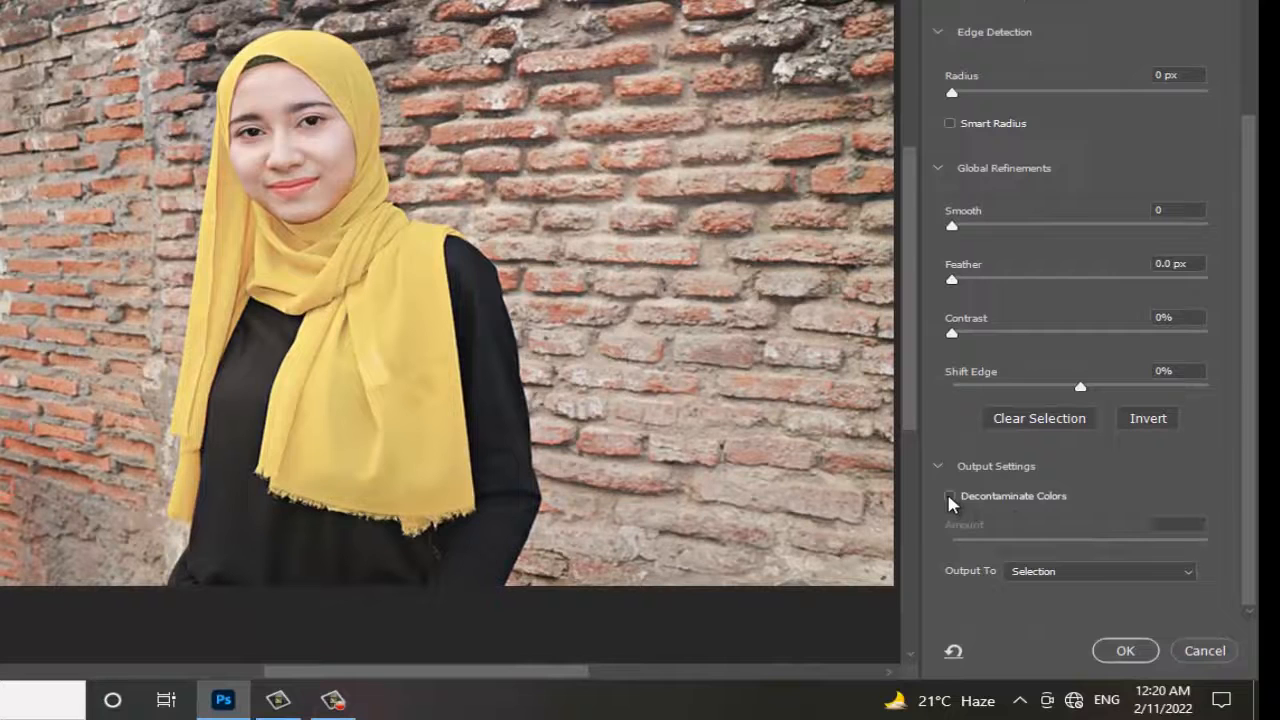
left_click(950, 497)
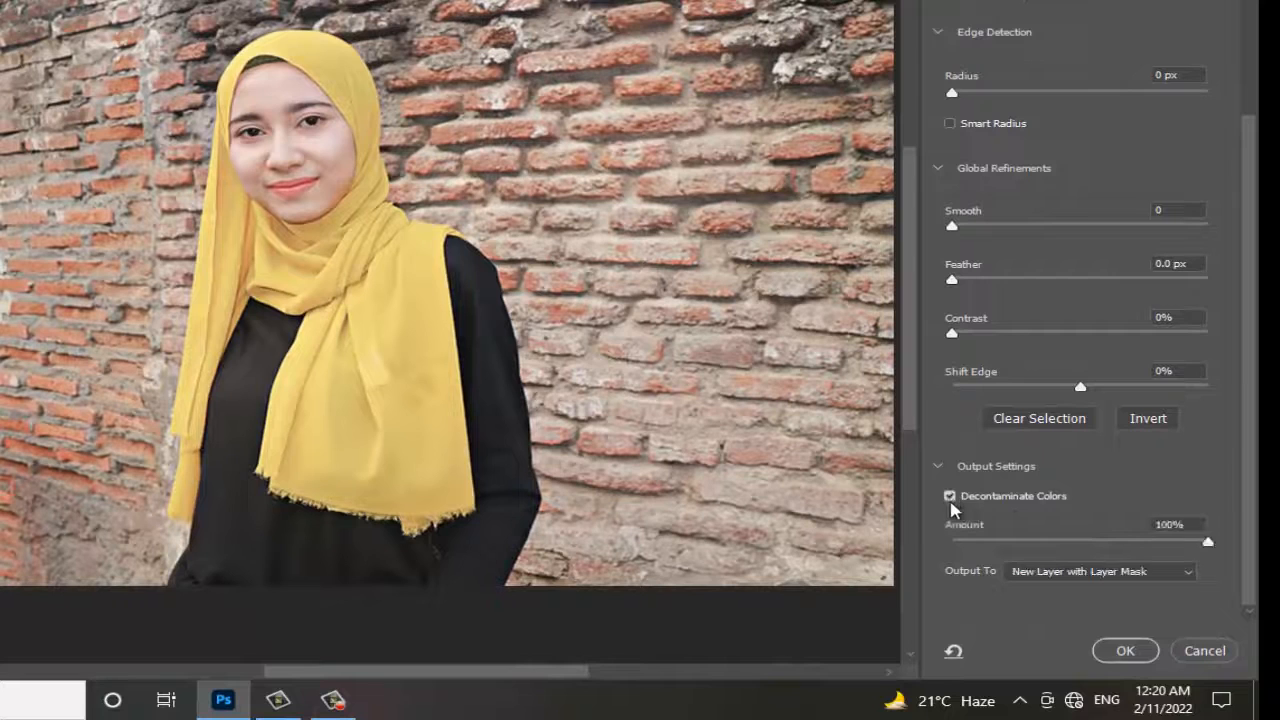
left_click(1157, 573)
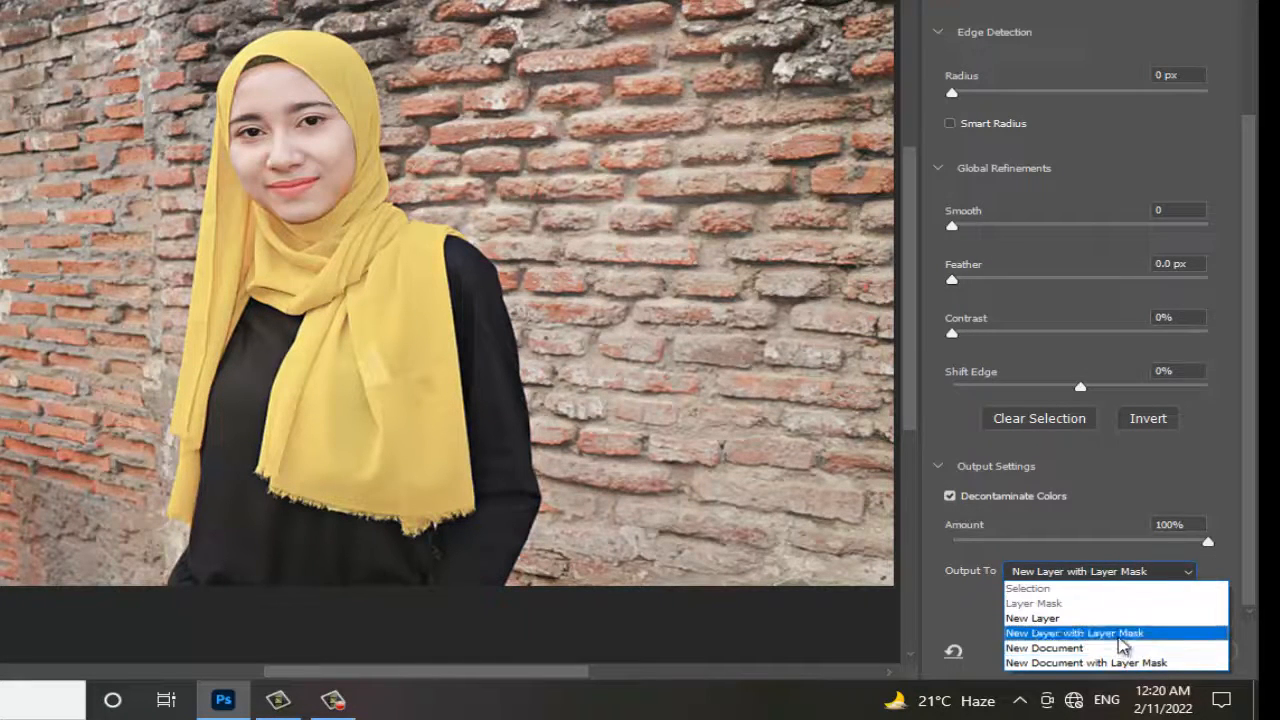
left_click(1119, 638)
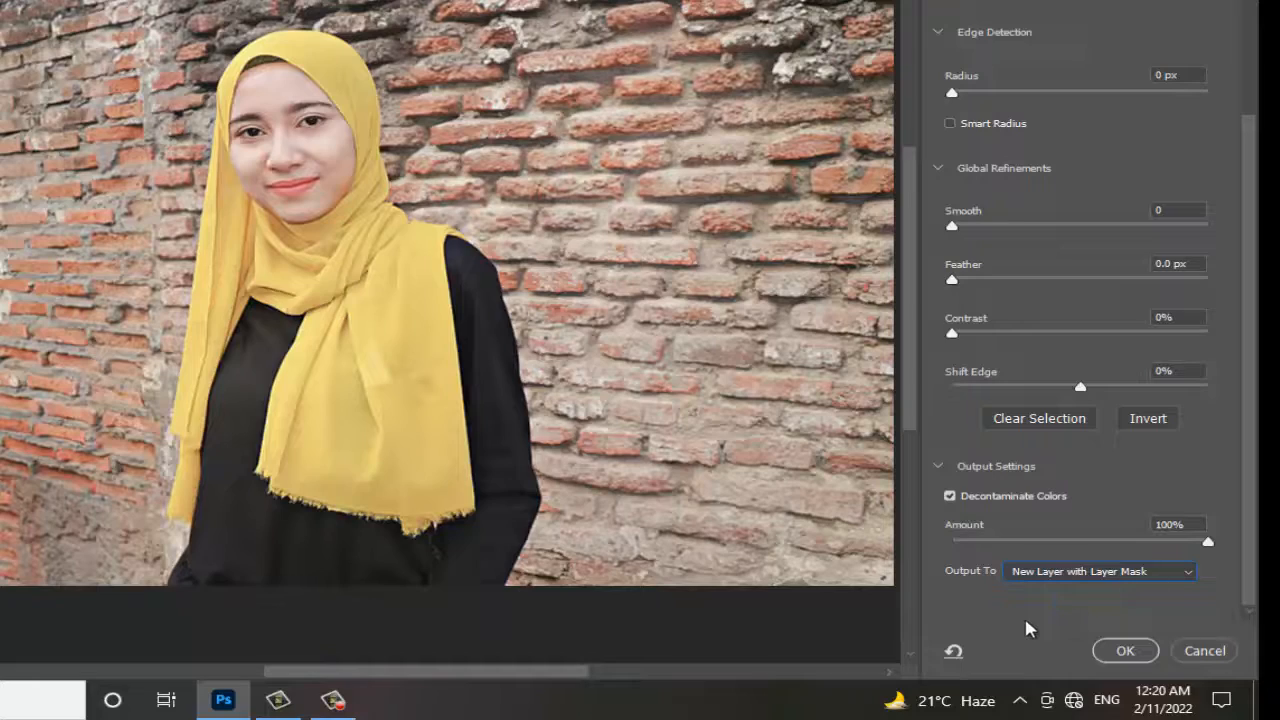
left_click(1124, 651)
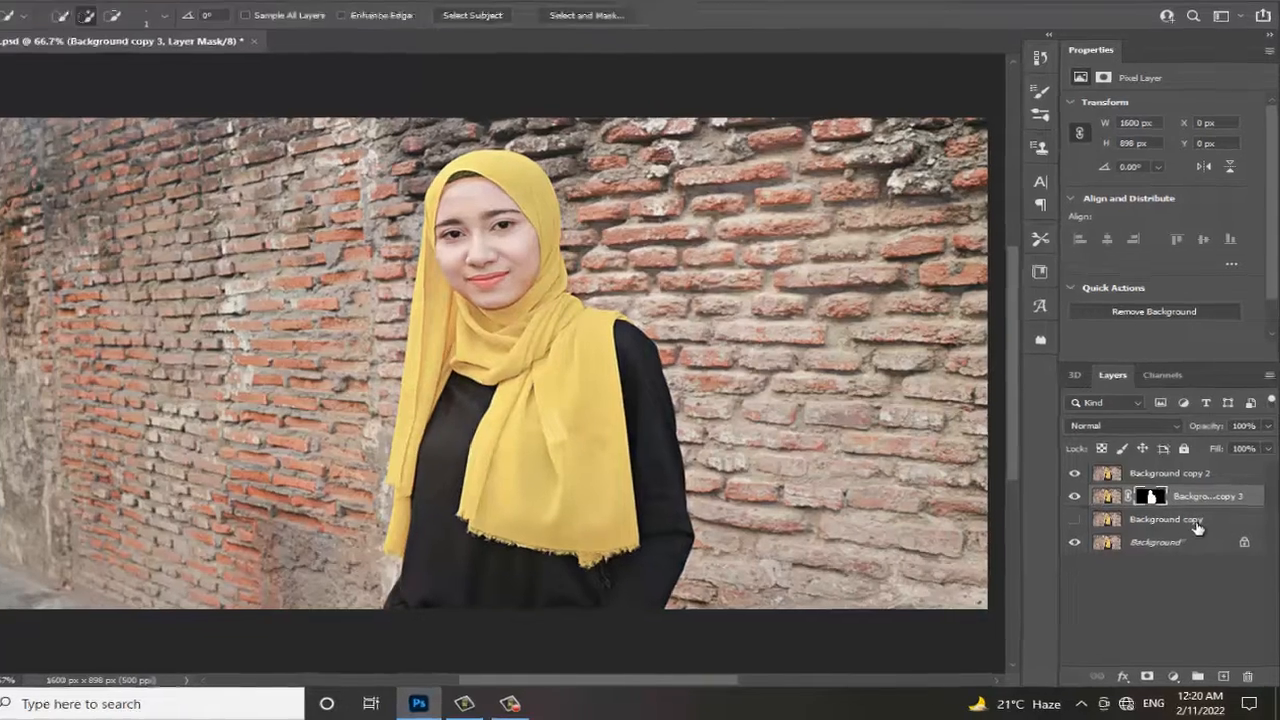
- Draw a loose freehand Lasso selection around the woman on the Background copy layer
left_click(1165, 525)
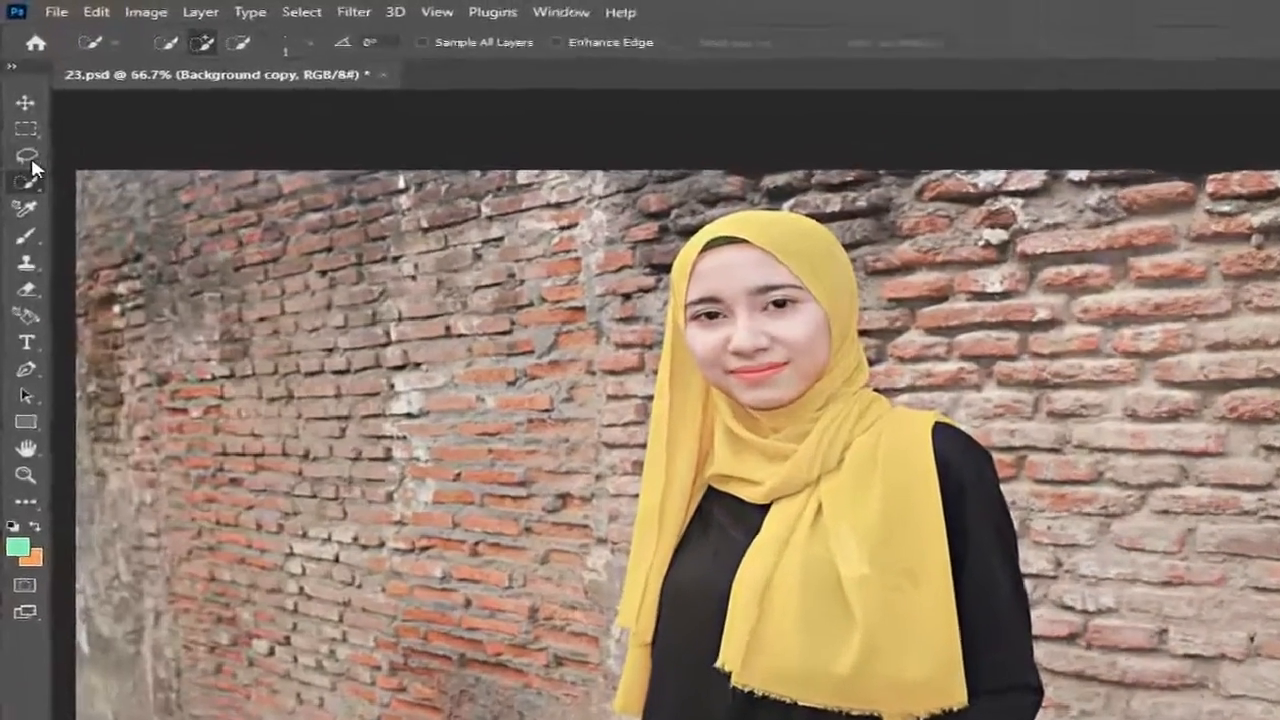
left_click(28, 158)
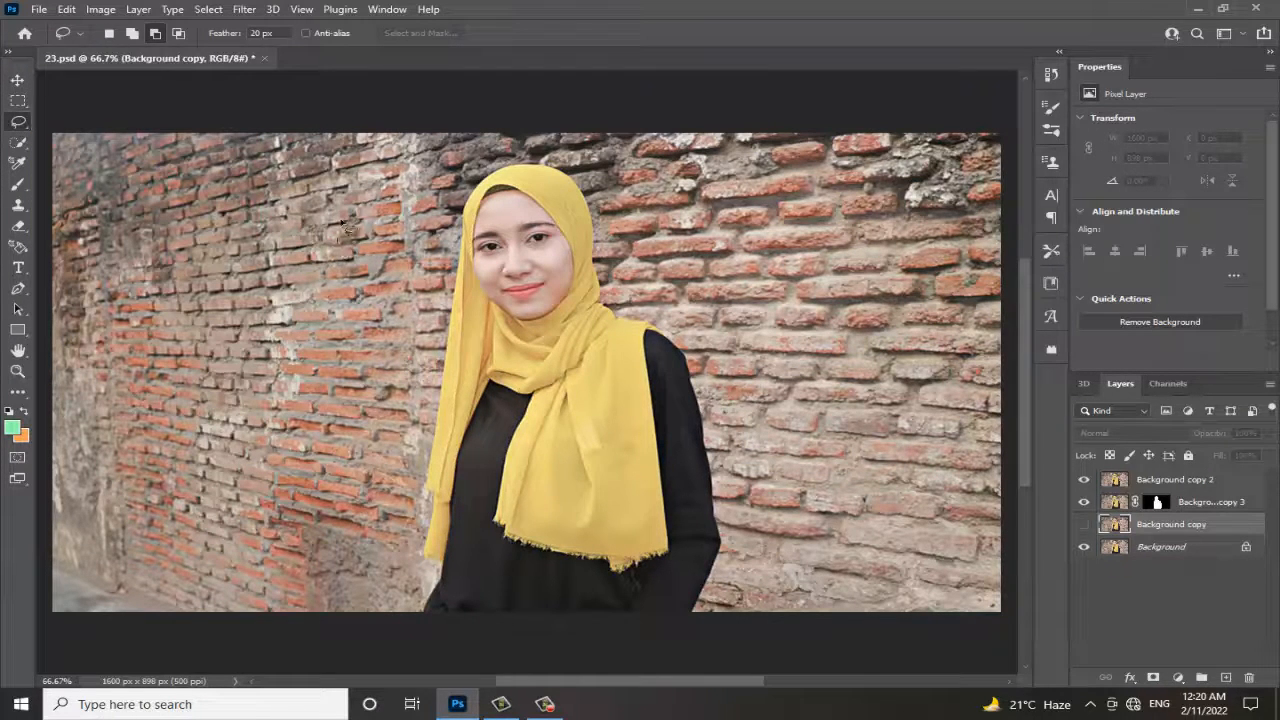
mouse_move(347, 228)
left_mouse_down()
mouse_move(395, 152)
mouse_move(454, 130)
mouse_move(602, 128)
mouse_move(679, 147)
mouse_move(730, 184)
mouse_move(755, 233)
mouse_move(798, 321)
mouse_move(821, 432)
mouse_move(820, 494)
mouse_move(761, 609)
mouse_move(651, 642)
mouse_move(406, 664)
left_mouse_up()
mouse_move(375, 610)
left_mouse_down()
mouse_move(330, 450)
mouse_move(300, 245)
mouse_move(305, 208)
mouse_move(327, 202)
mouse_move(338, 240)
left_mouse_up()
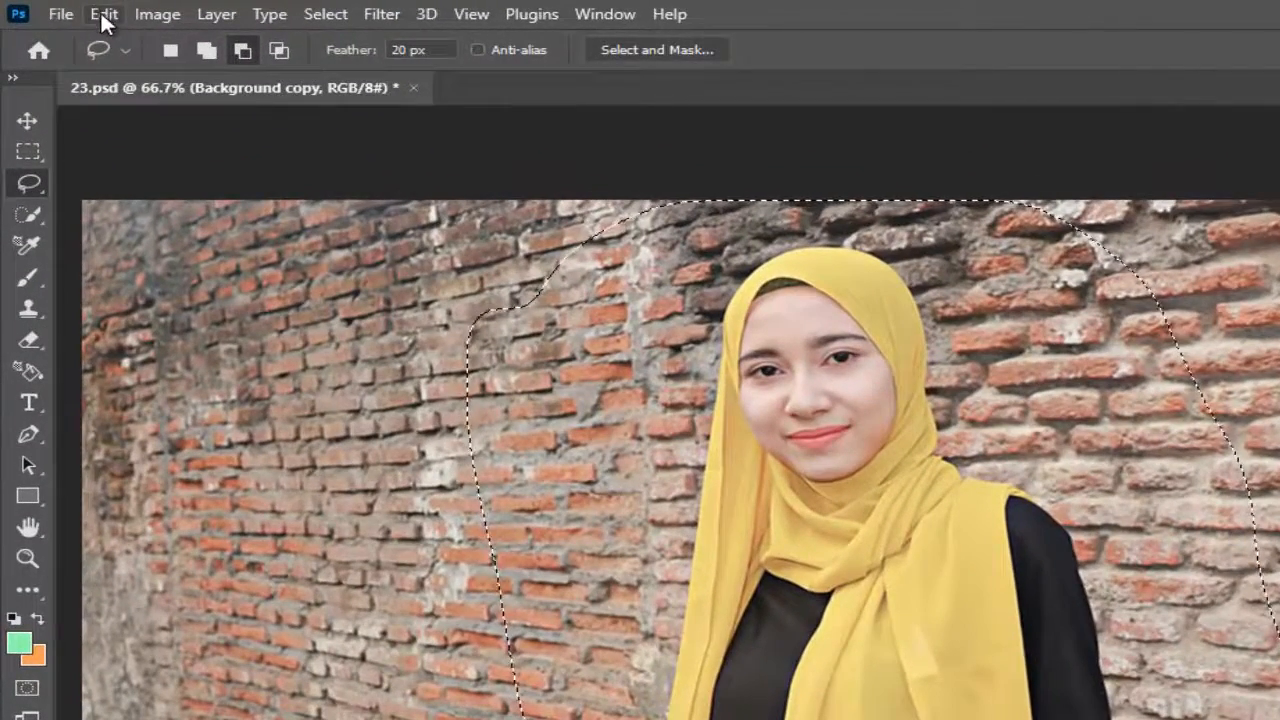
- Fill the lassoed area on the Background copy layer with Content-Aware contents in Normal mode at 100% opacity, and deselect
left_click(103, 15)
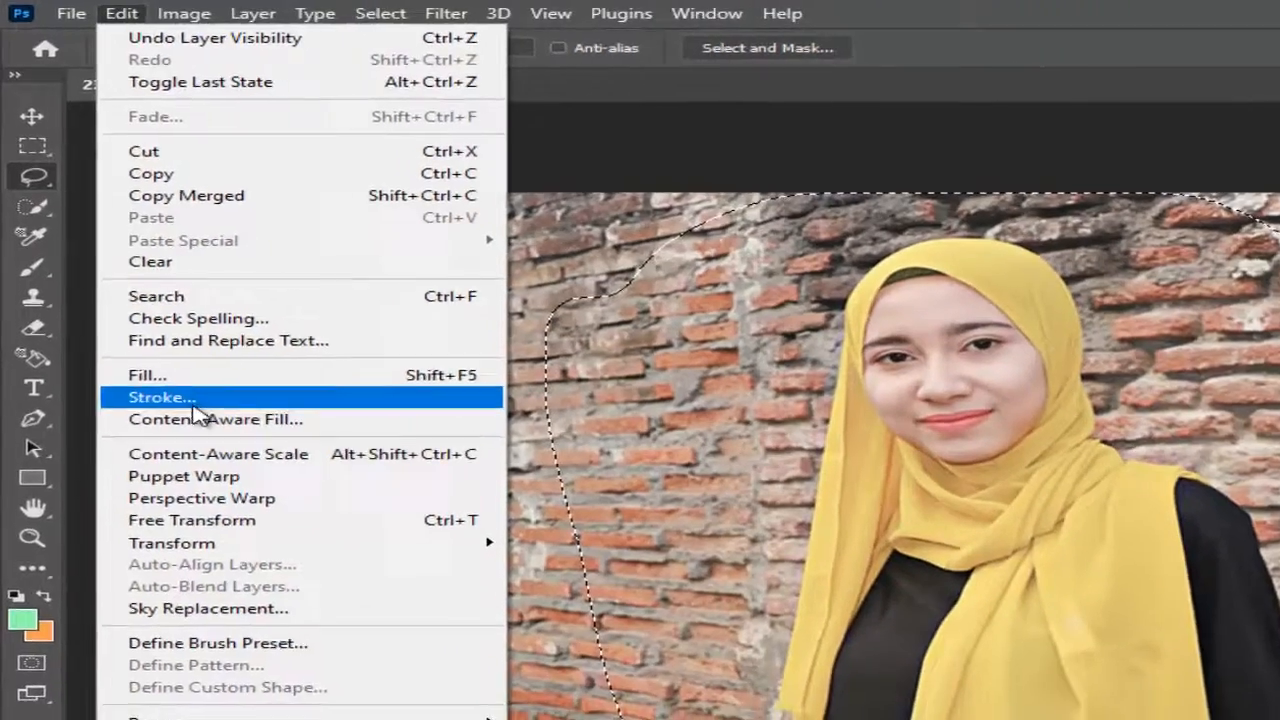
left_click(151, 391)
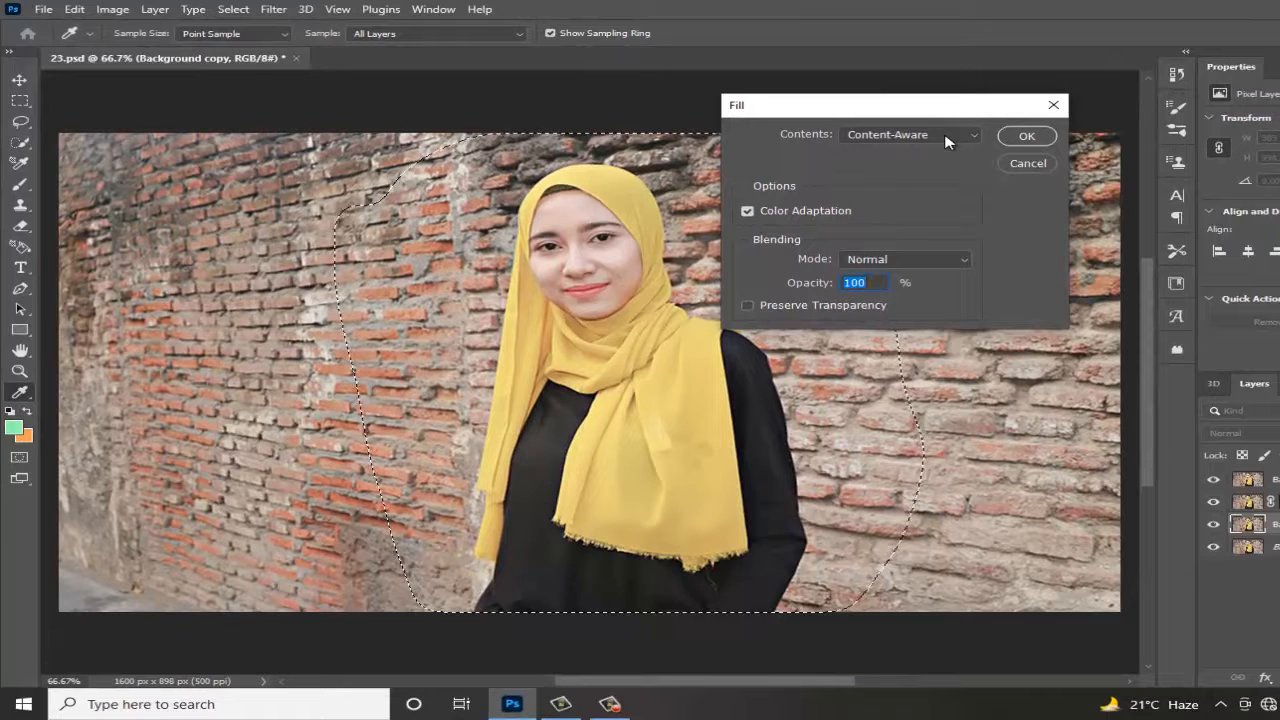
mouse_move(921, 110)
left_mouse_down()
mouse_move(951, 114)
mouse_move(927, 106)
left_mouse_up()
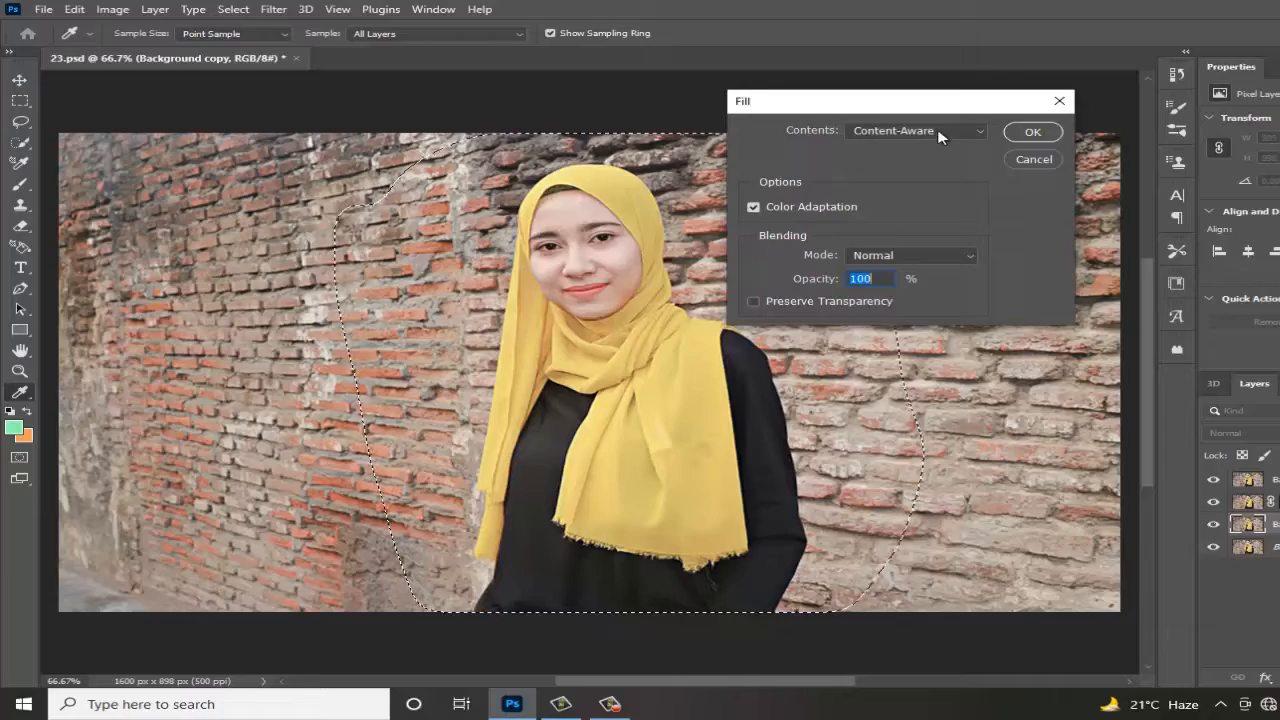
left_click(940, 132)
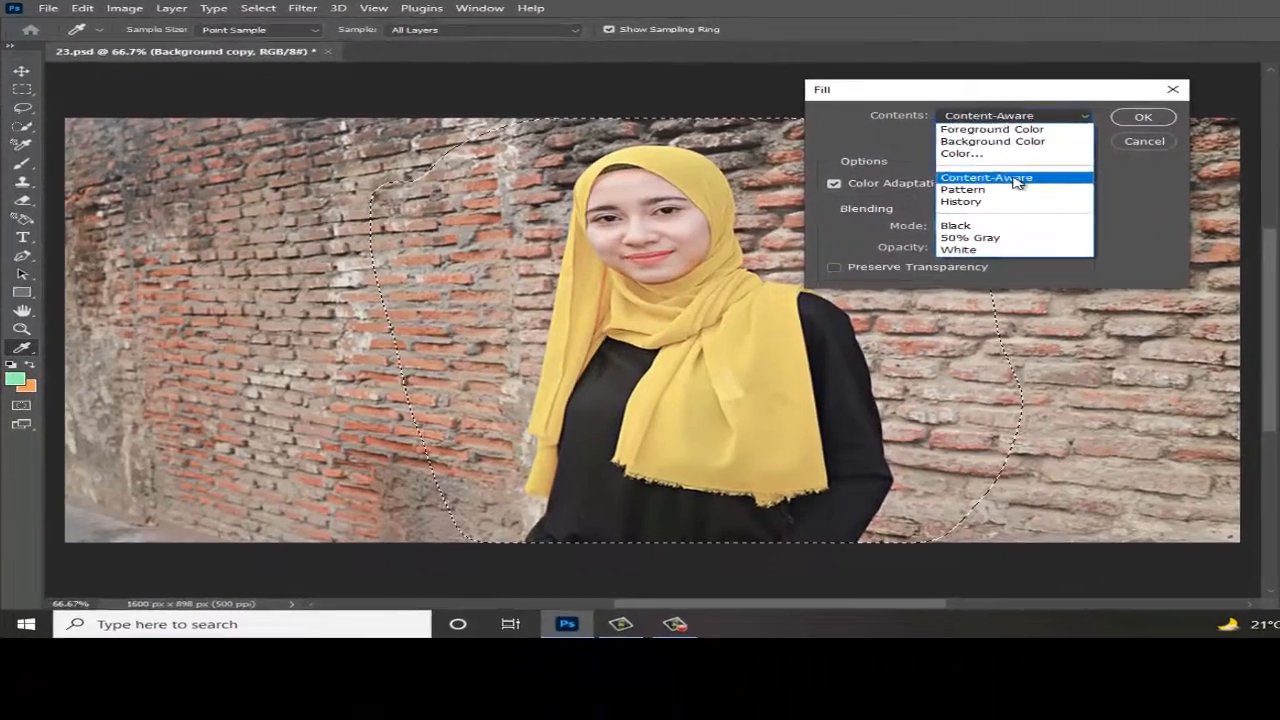
left_click(917, 201)
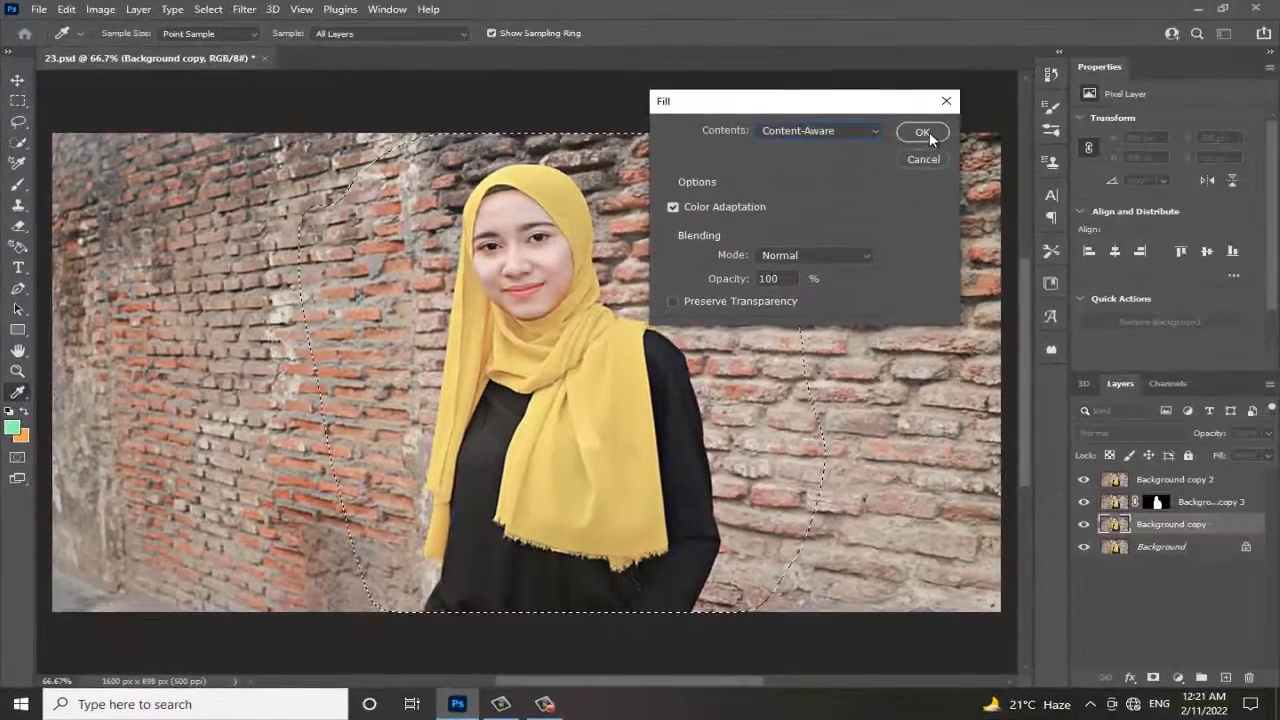
left_click(1151, 115)
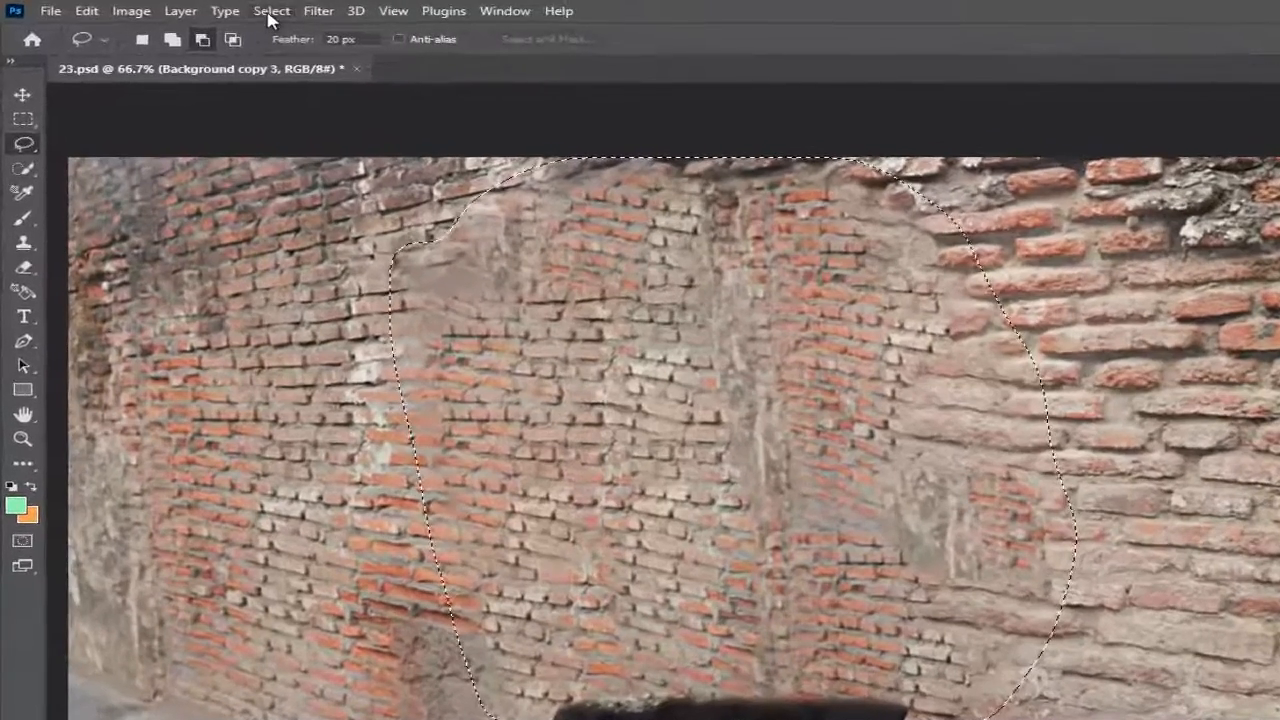
left_click(270, 18)
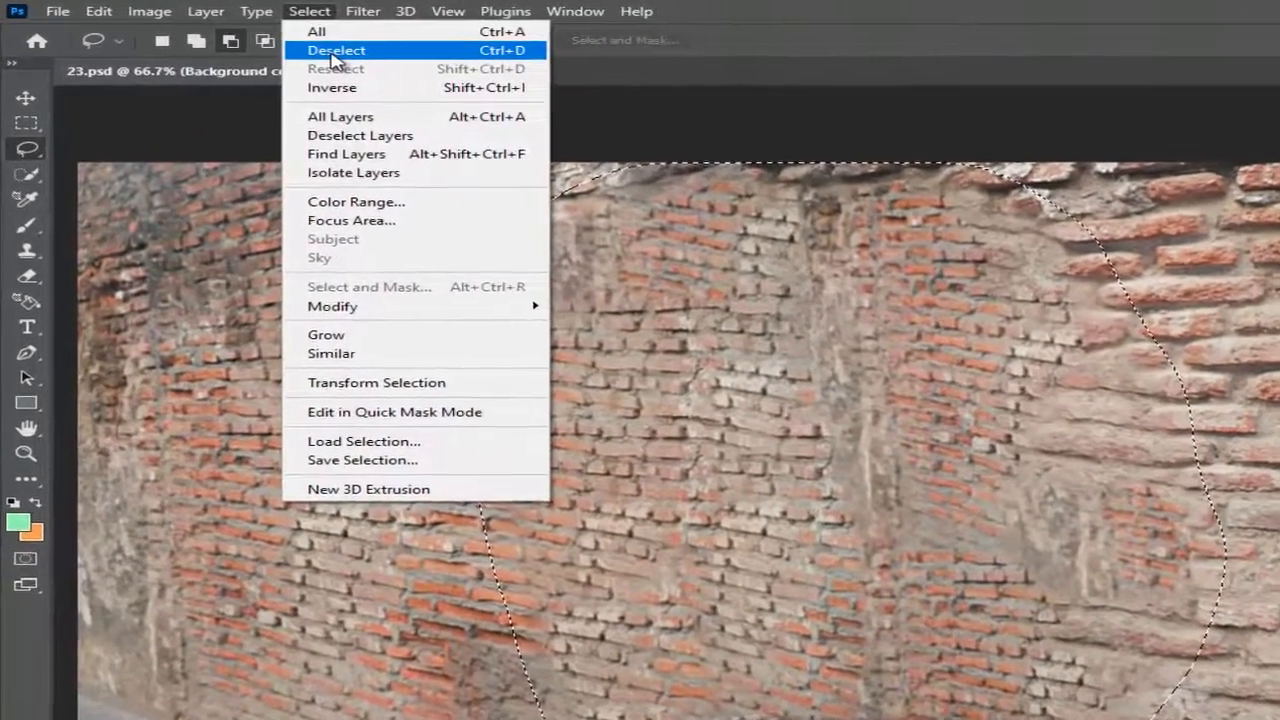
left_click(298, 50)
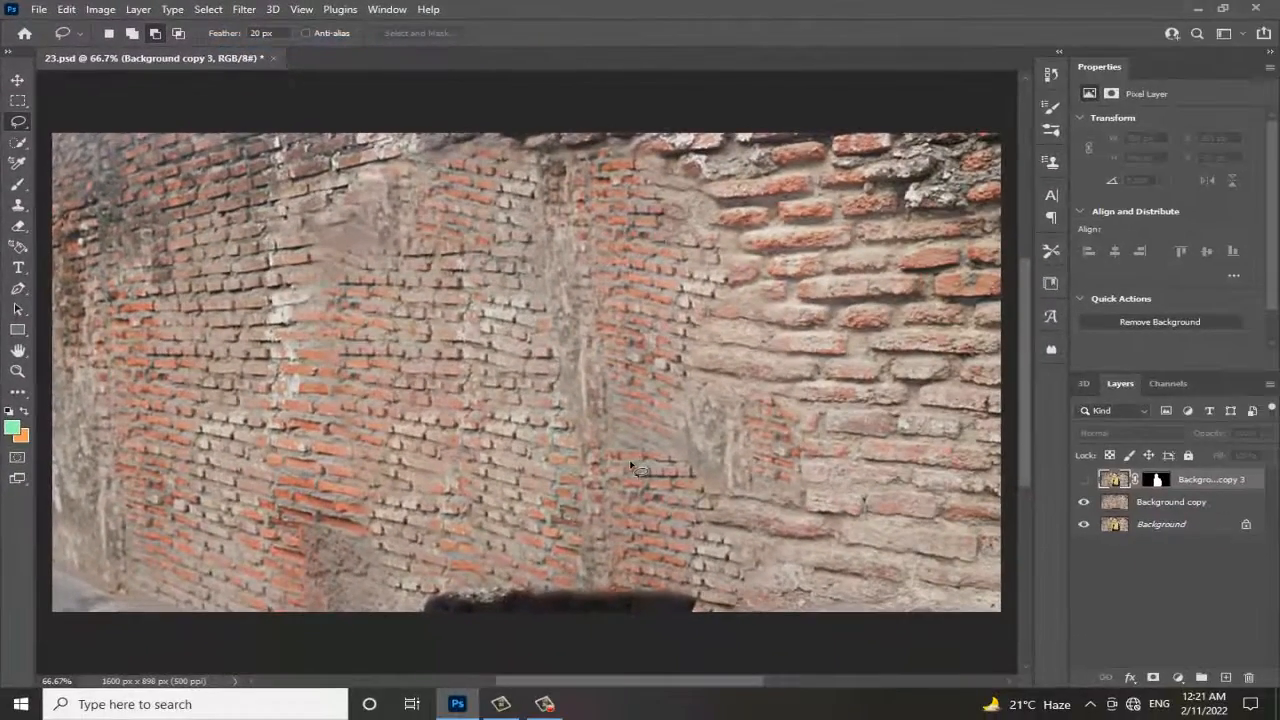
- Apply a Lens Blur to the Background copy layer with a Hexagon (6) iris, radius 100 and threshold 255
left_click(1197, 505)
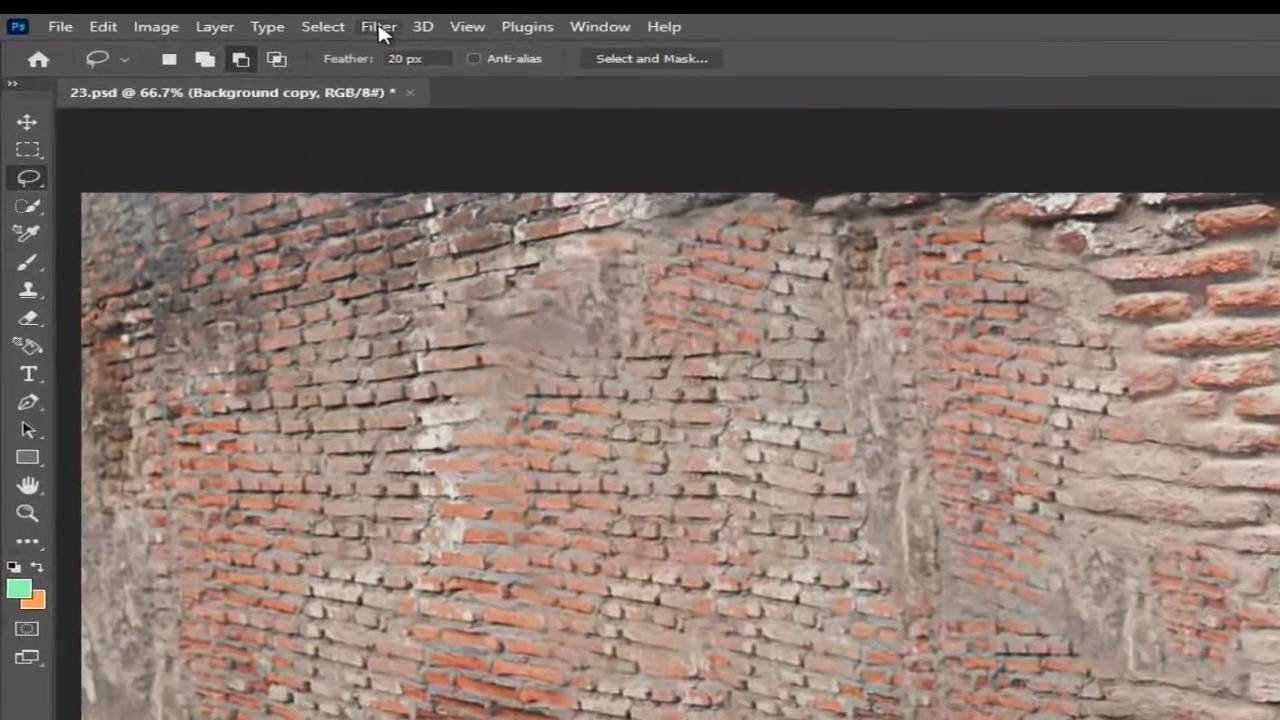
left_click(245, 21)
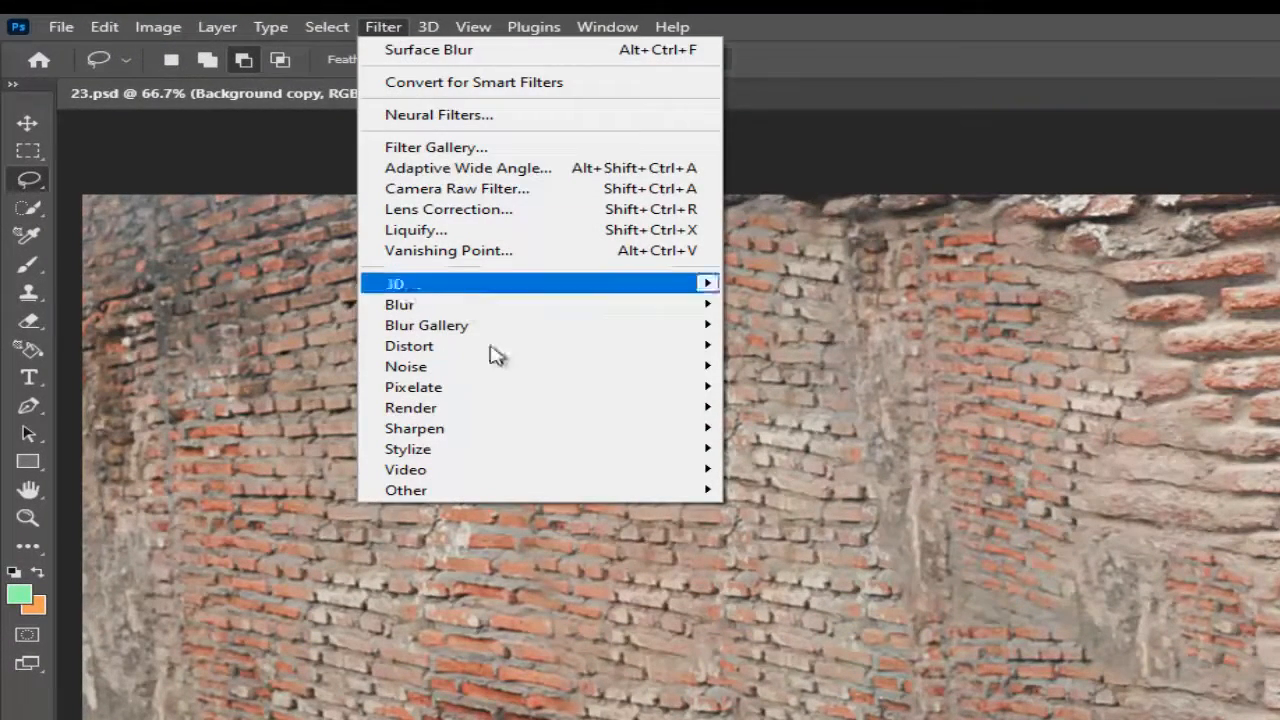
mouse_move(468, 316)
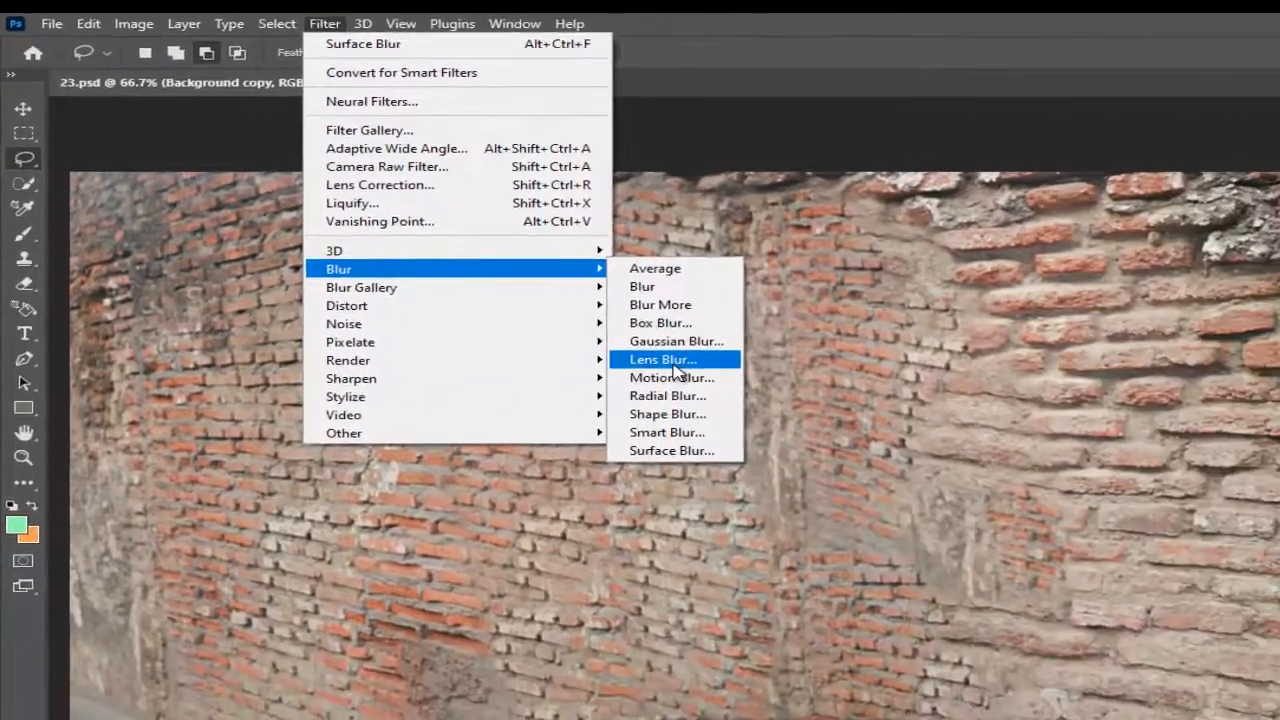
left_click(815, 418)
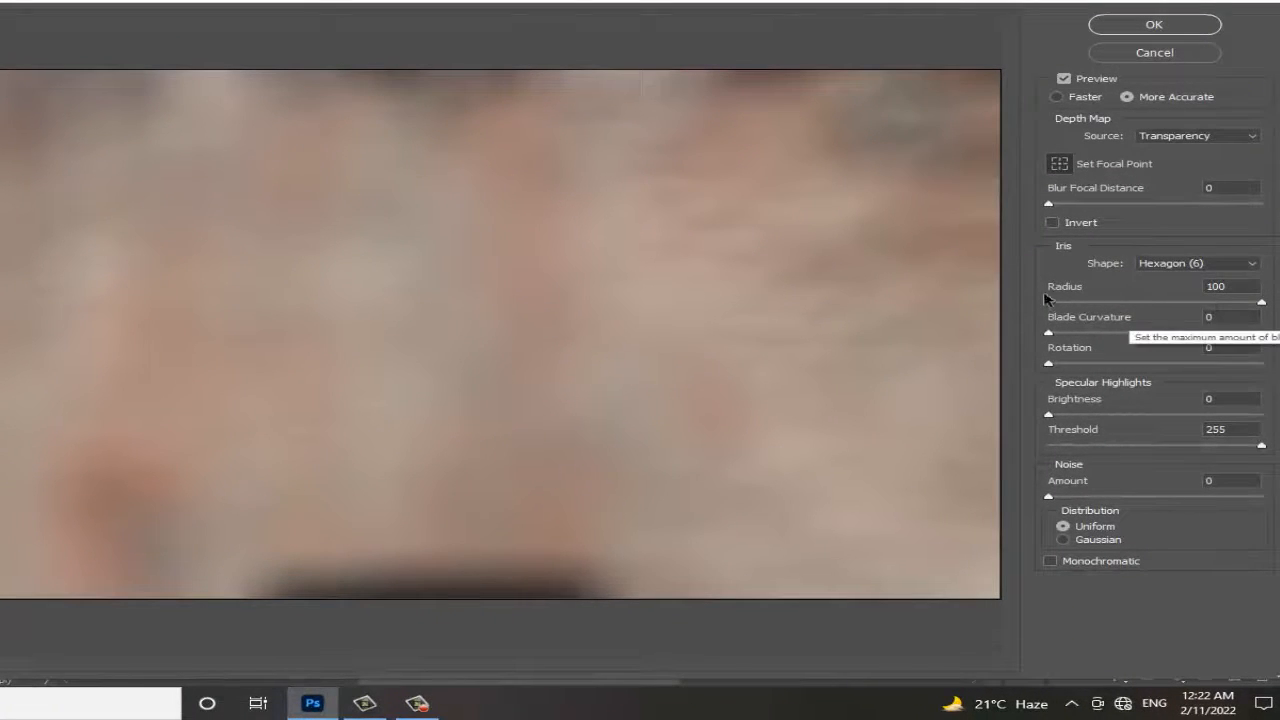
left_click(1200, 263)
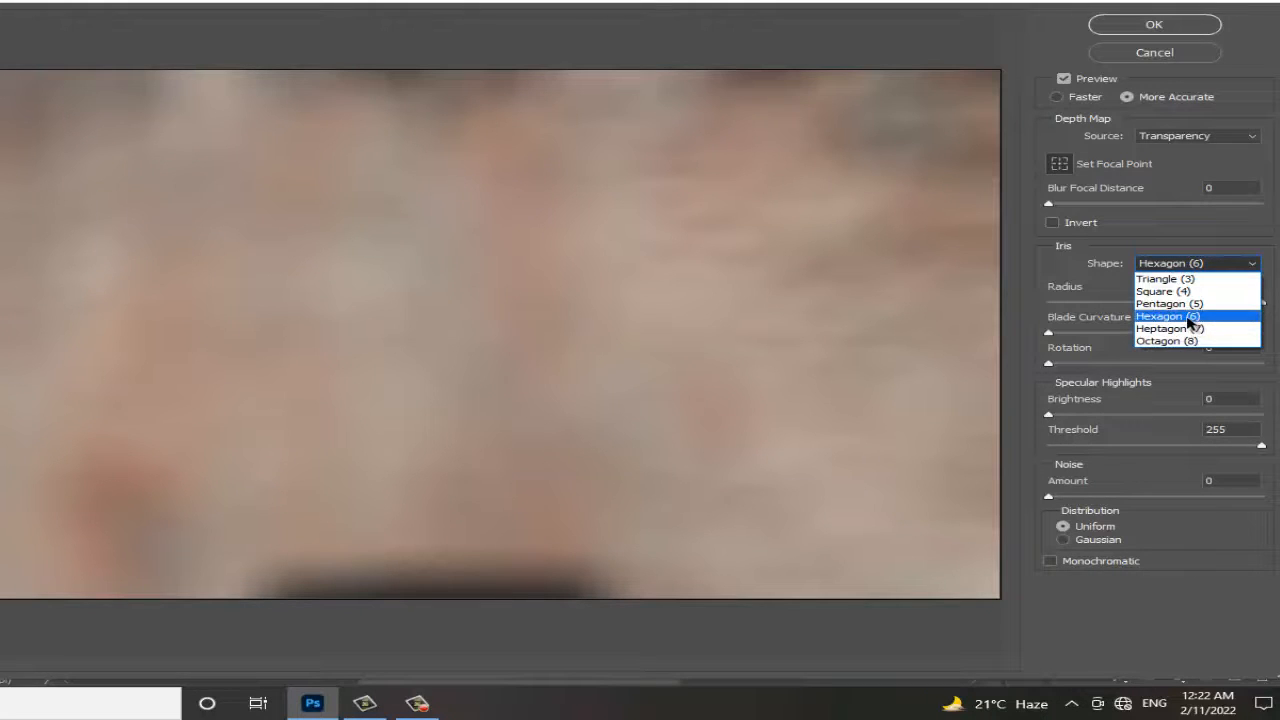
left_click(1190, 318)
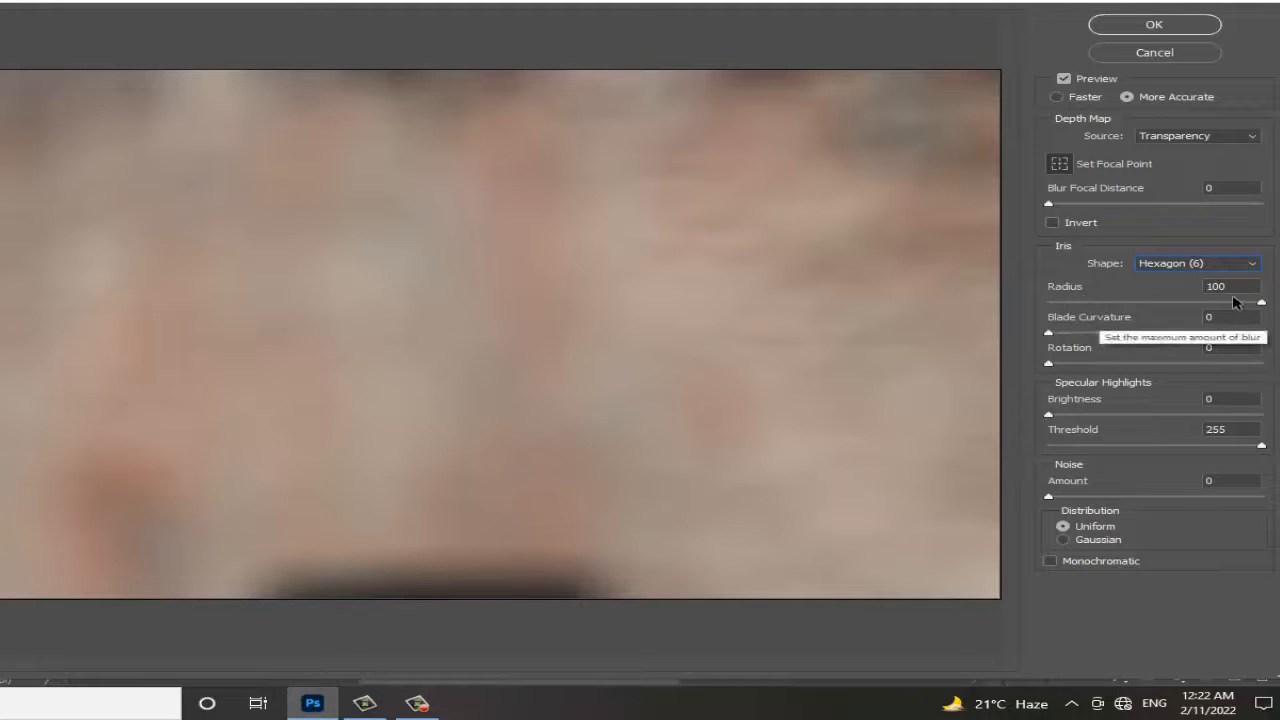
left_click(1262, 305)
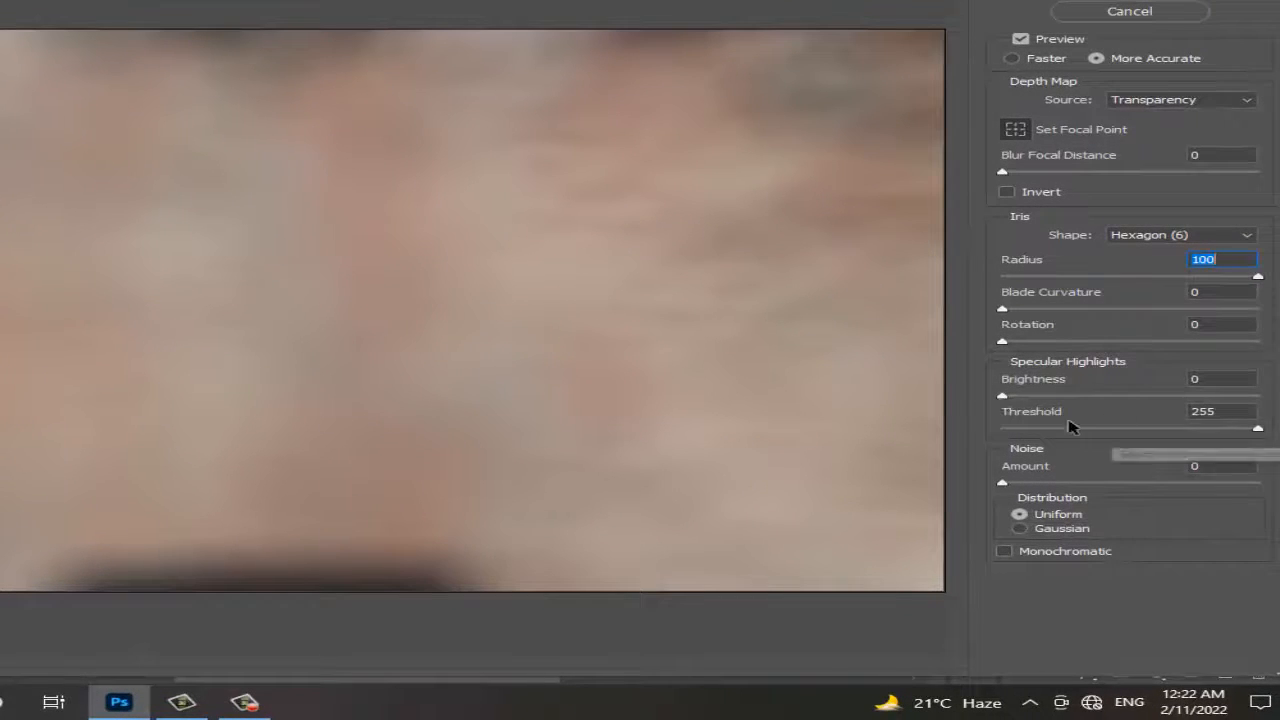
double_click(1224, 407)
left_click(1224, 408)
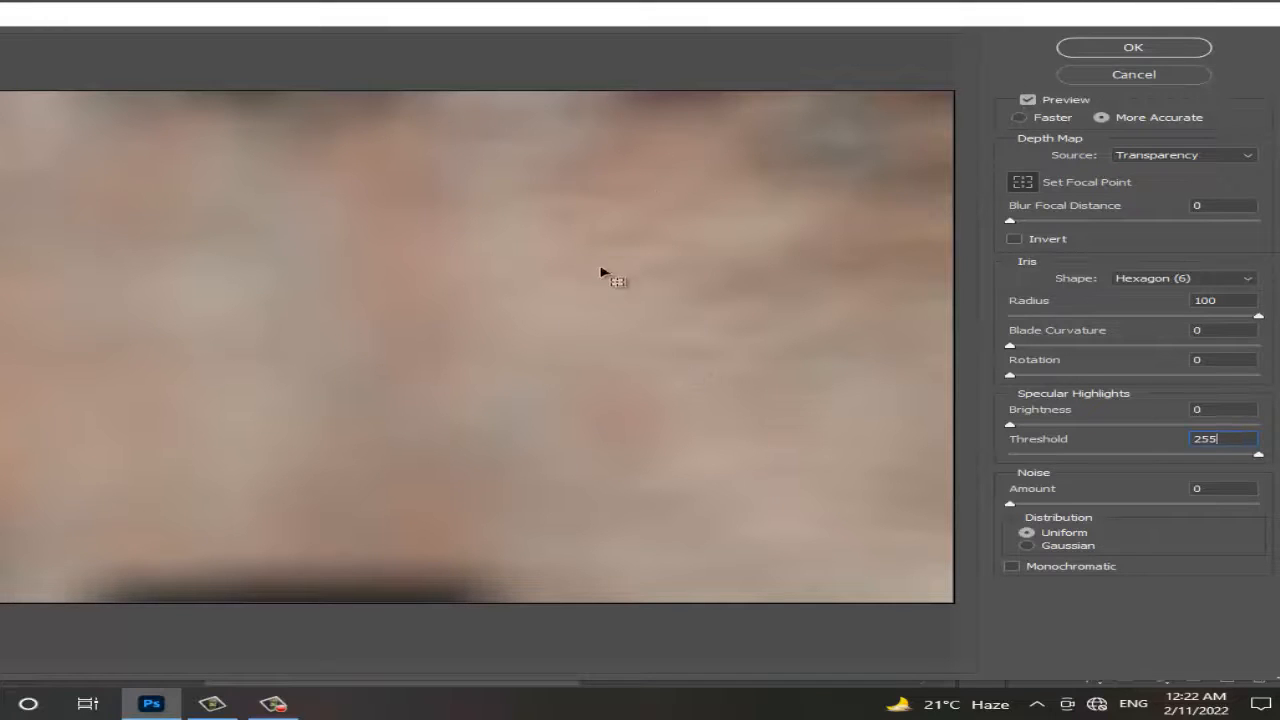
left_click(1155, 48)
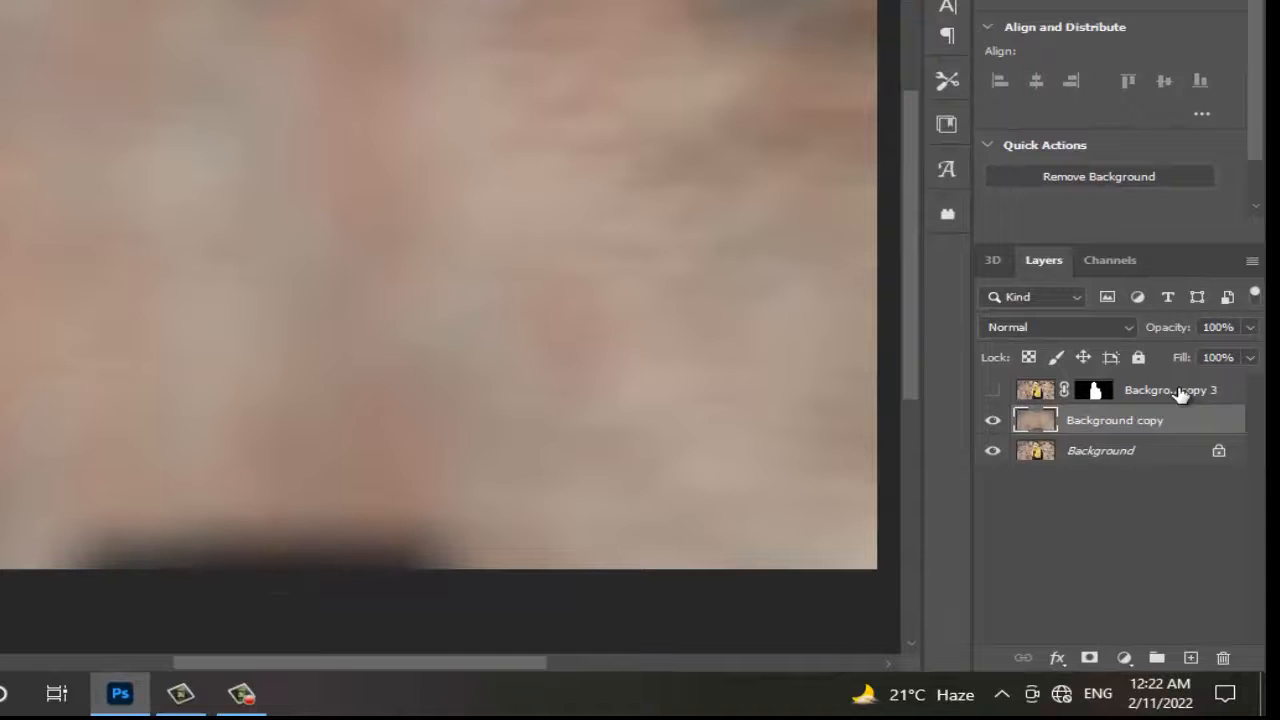
- Add a Color Lookup adjustment layer above the masked Background copy 3 layer, using the 2Strip.look 3D LUT
left_click(1180, 393)
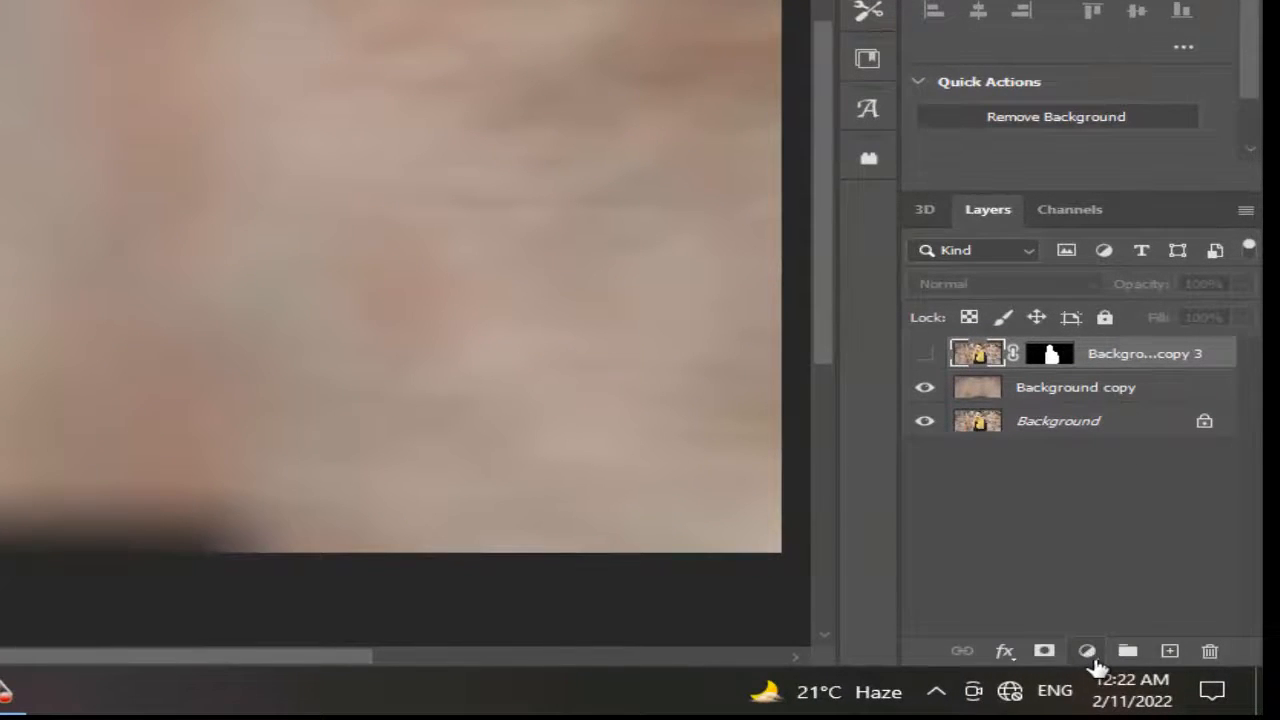
left_click(1093, 657)
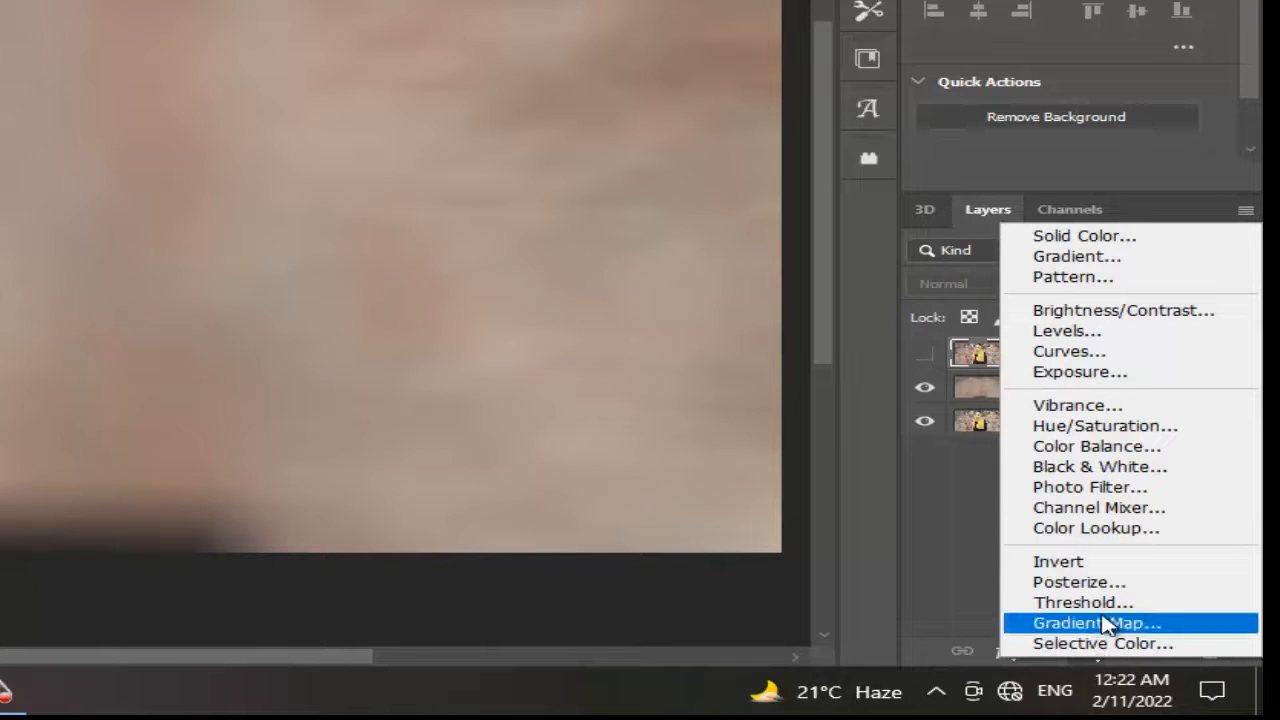
left_click(1128, 529)
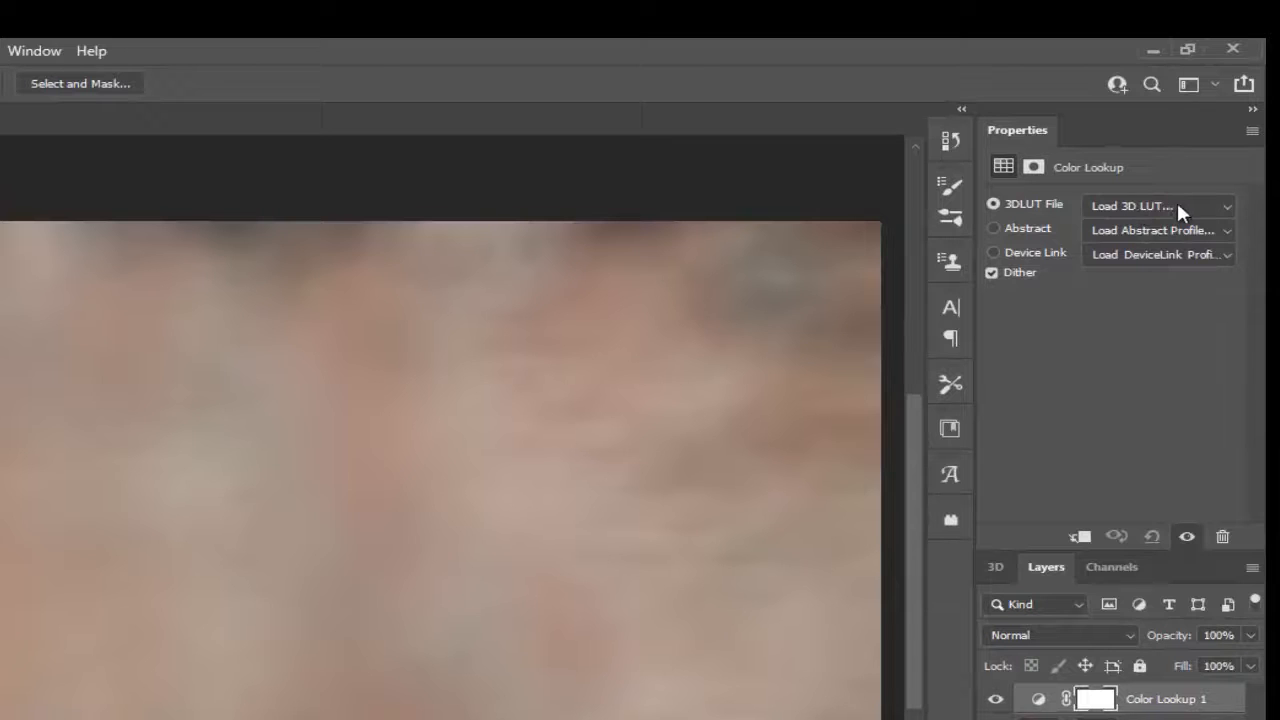
left_click(1177, 204)
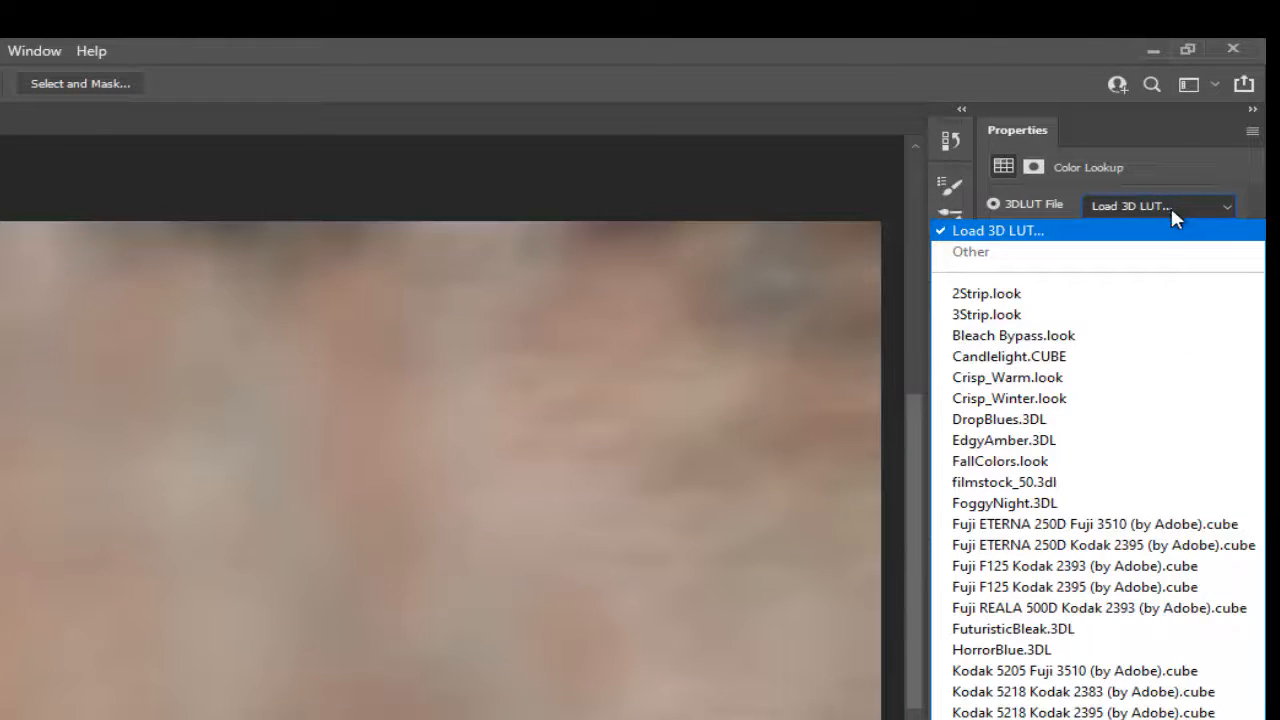
left_click(1022, 296)
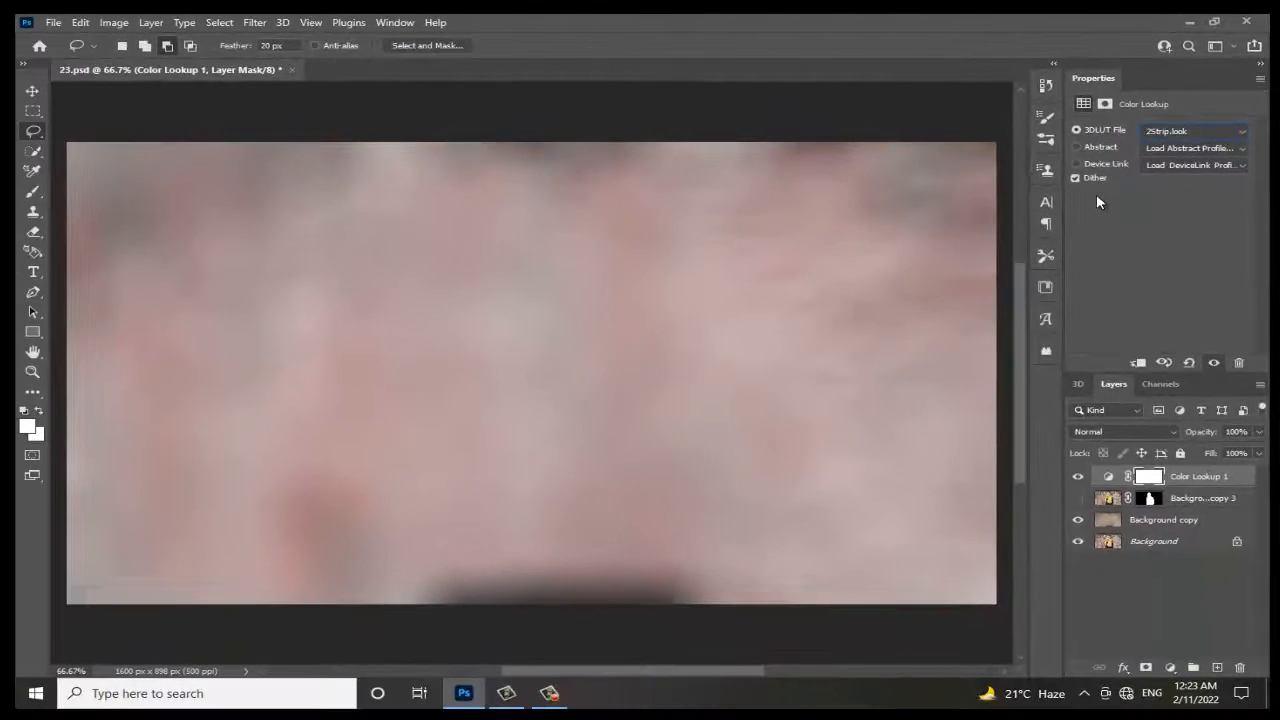
- Show the masked Background copy 3 layer and apply a Surface Blur with radius 5 pixels and threshold 10 levels to its image
left_click(1078, 499)
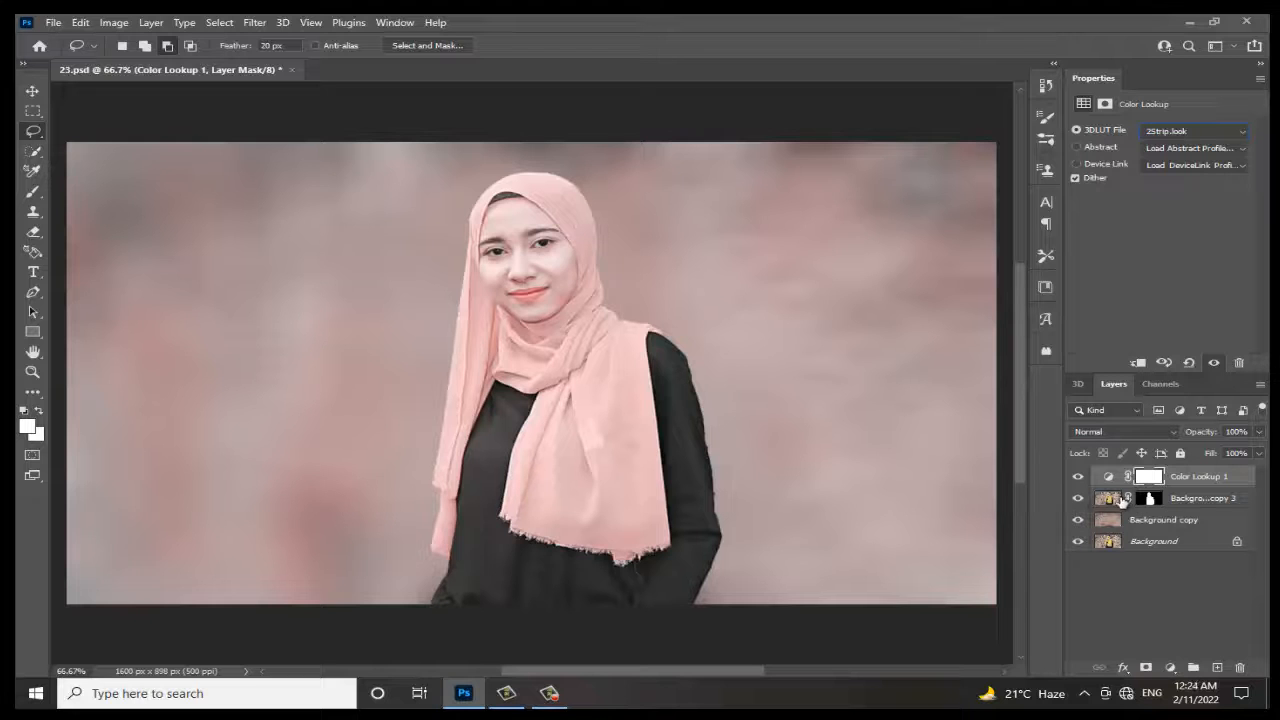
left_click(1112, 499)
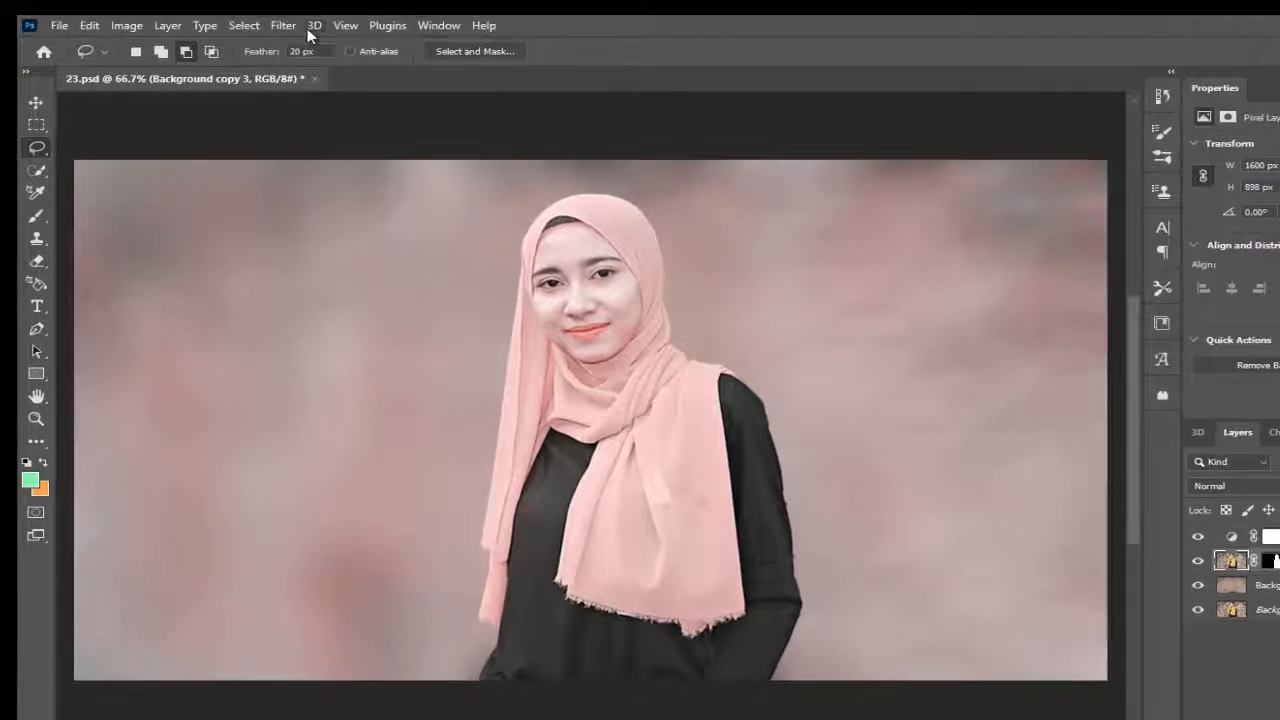
left_click(254, 22)
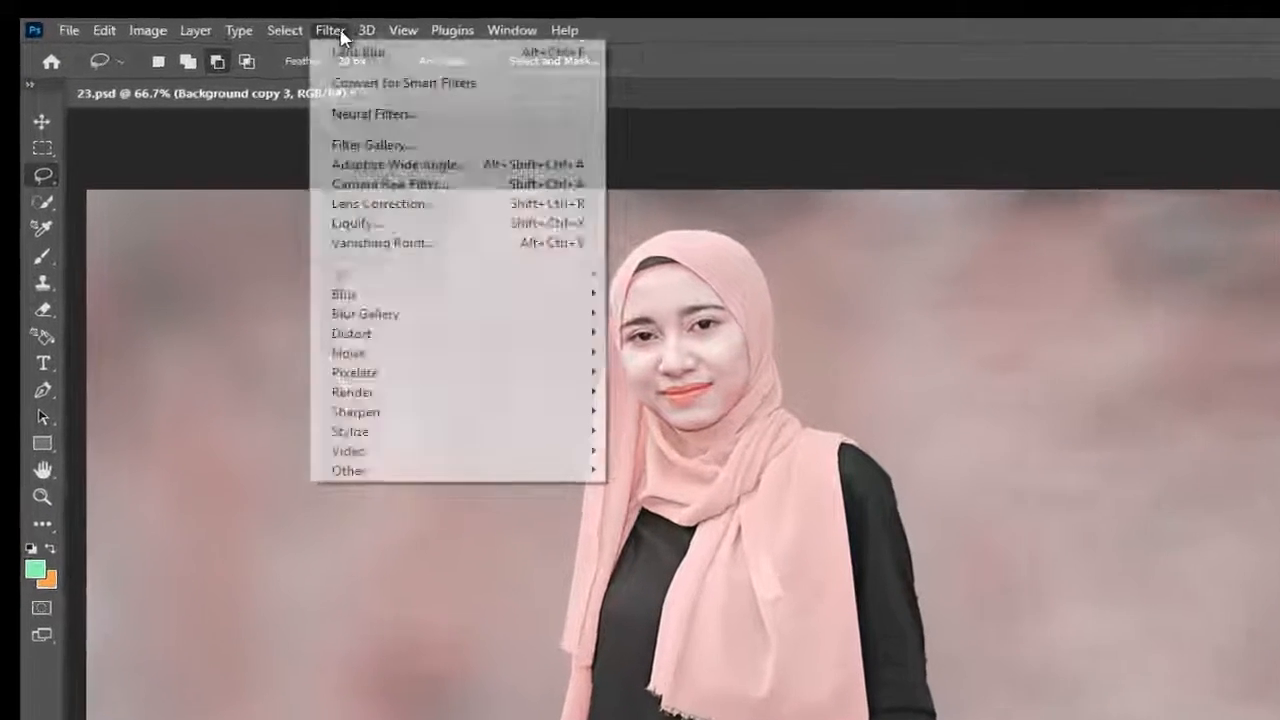
mouse_move(293, 230)
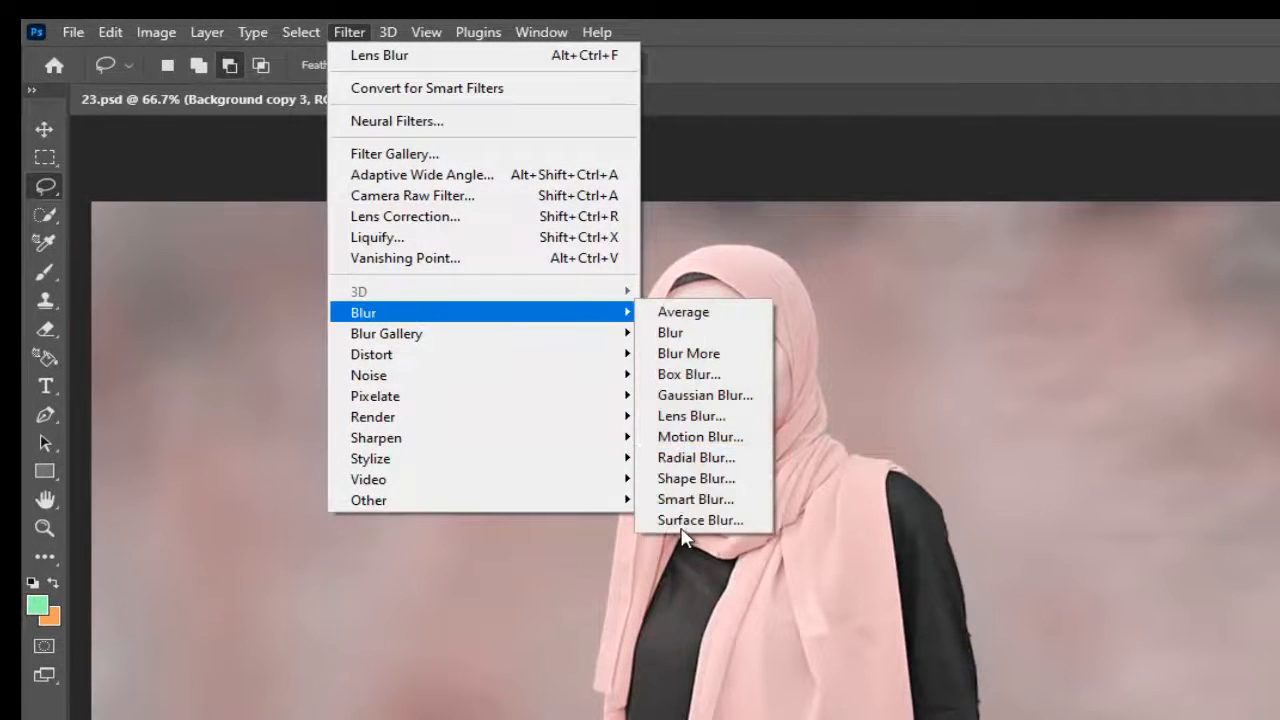
left_click(682, 525)
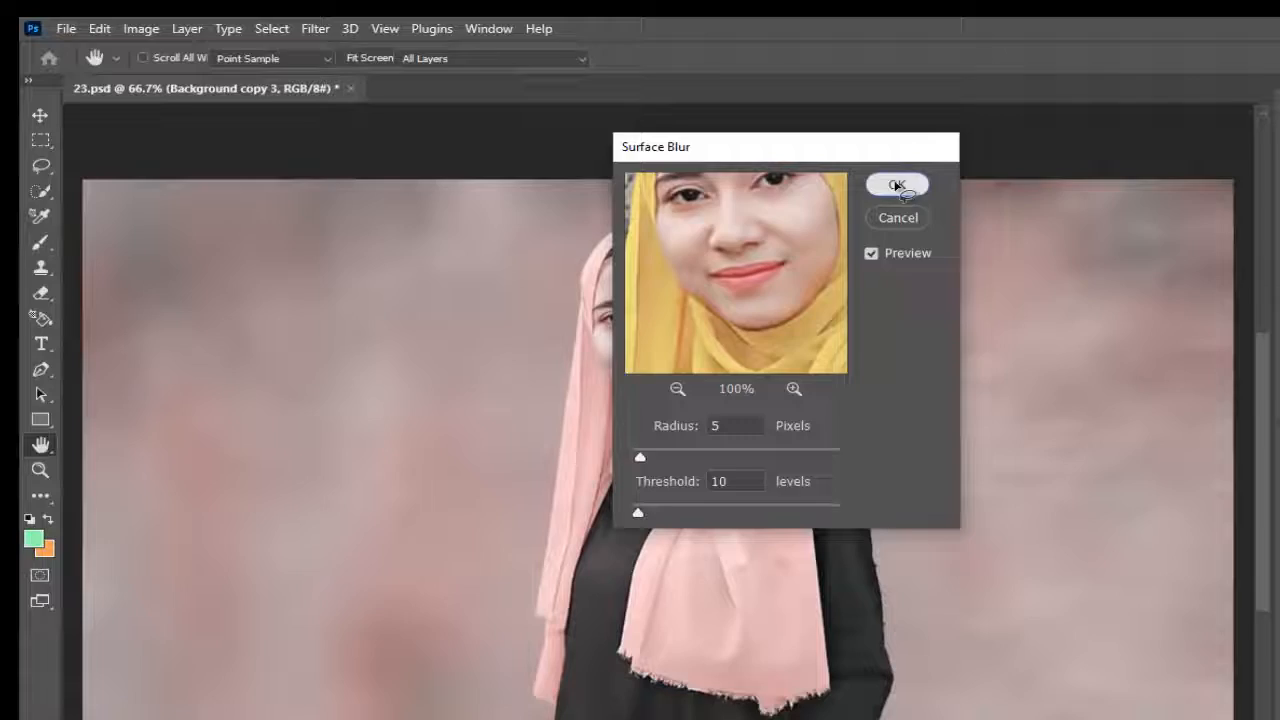
left_click(993, 207)
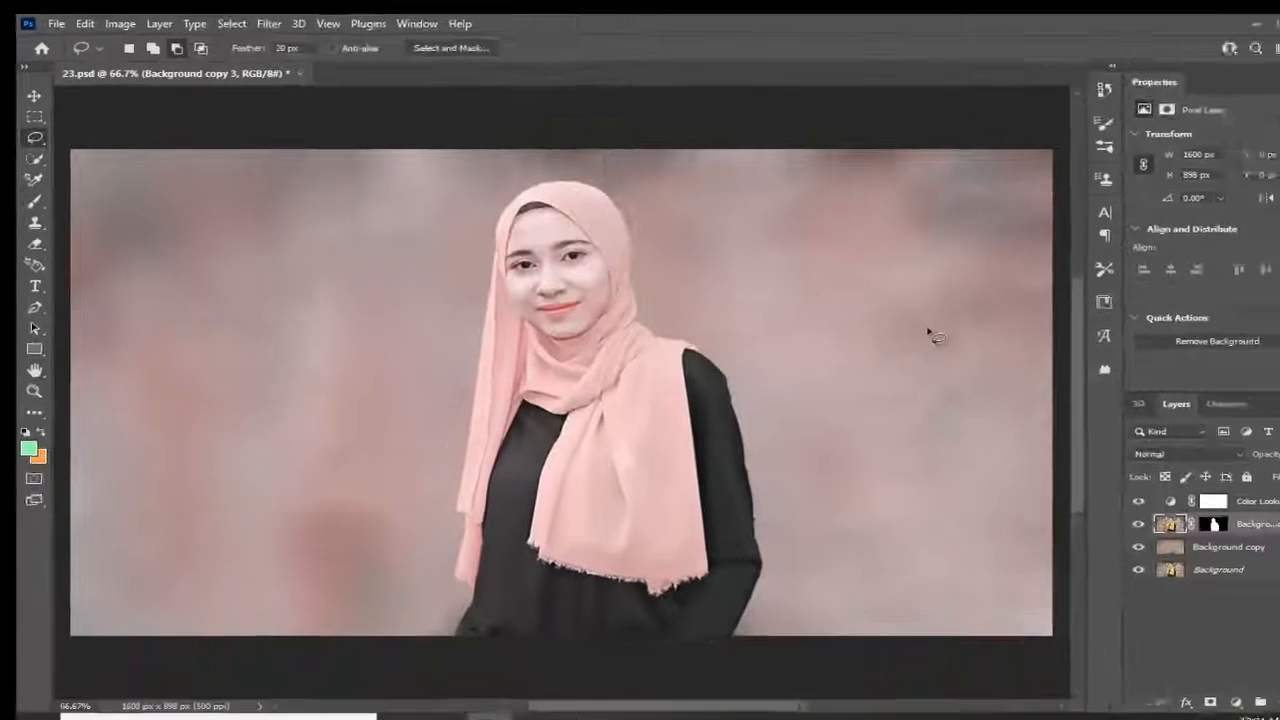